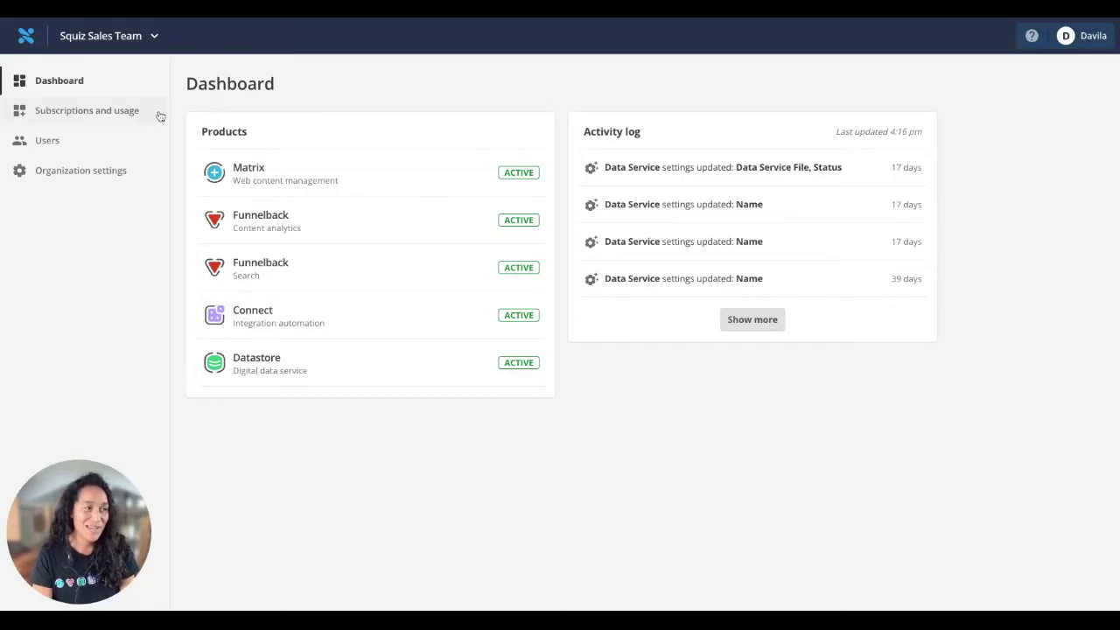
Open the Matrix web content management product and create a standard page named "News Corner" under the News page
left_click(408, 188)
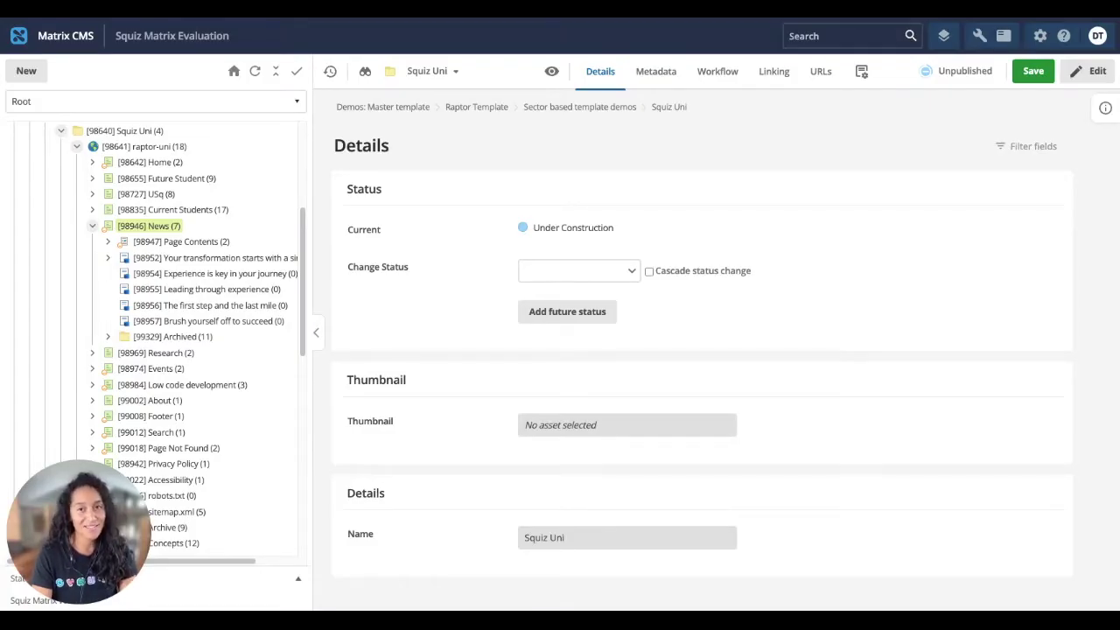
right_click(171, 233)
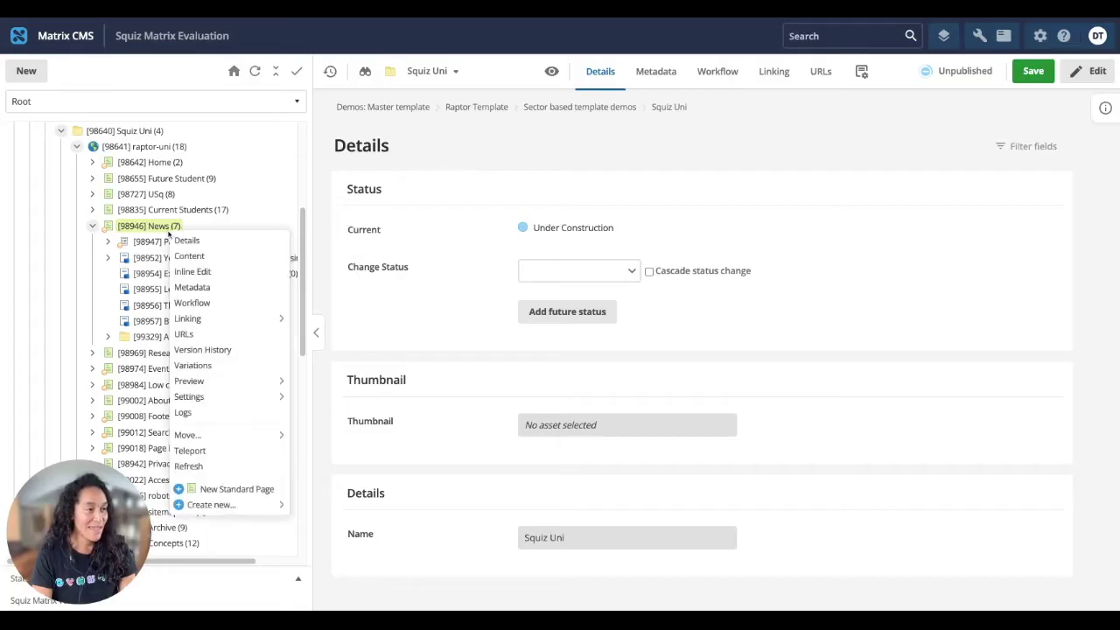
left_click(224, 490)
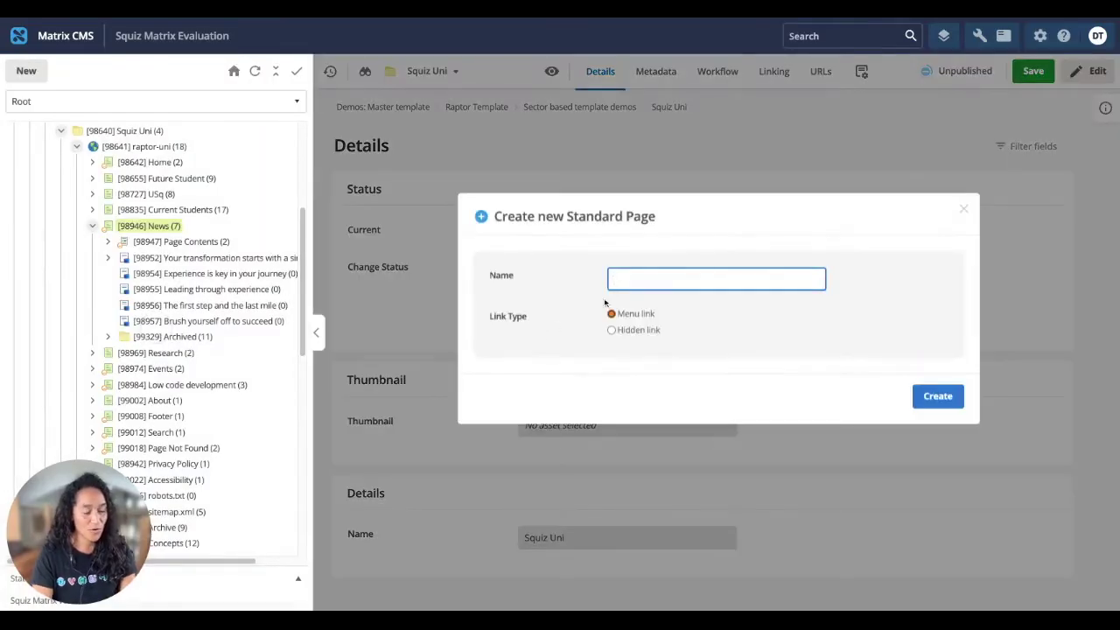
type("News Corner")
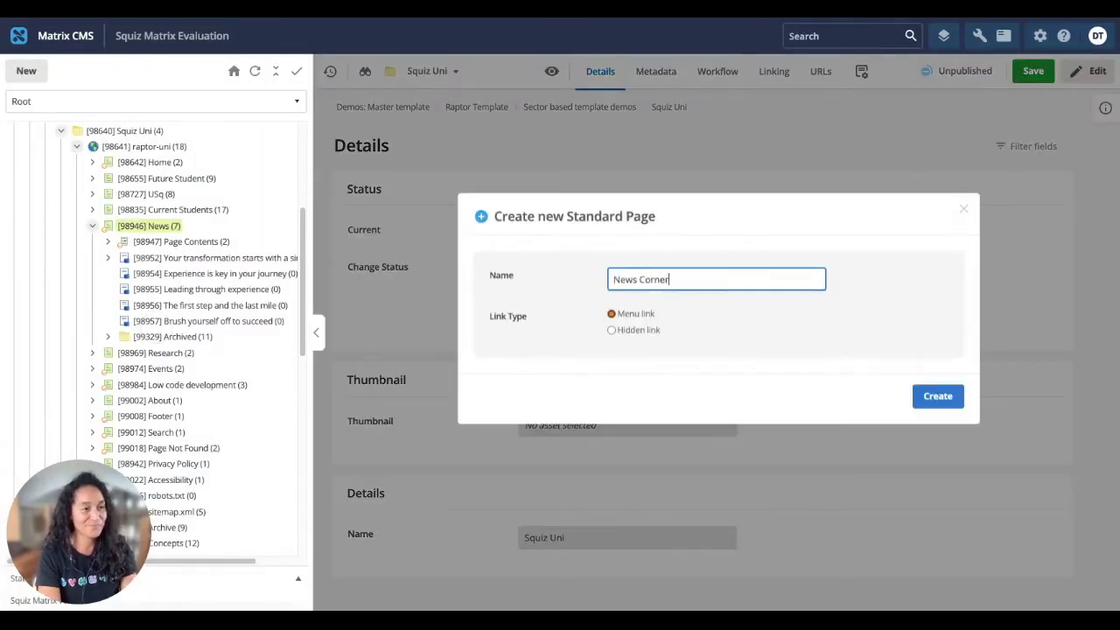
key("Return")
Add an Accordion component below the page title with the intro text "FAQs" and set its number of accordions to 2
left_click(534, 323)
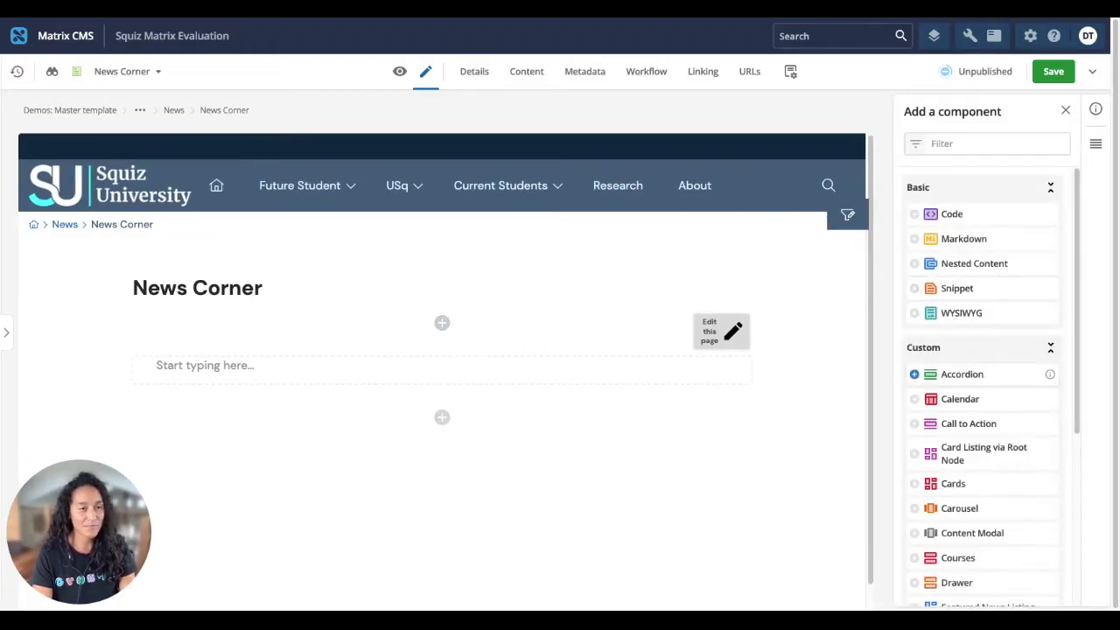
left_click(961, 374)
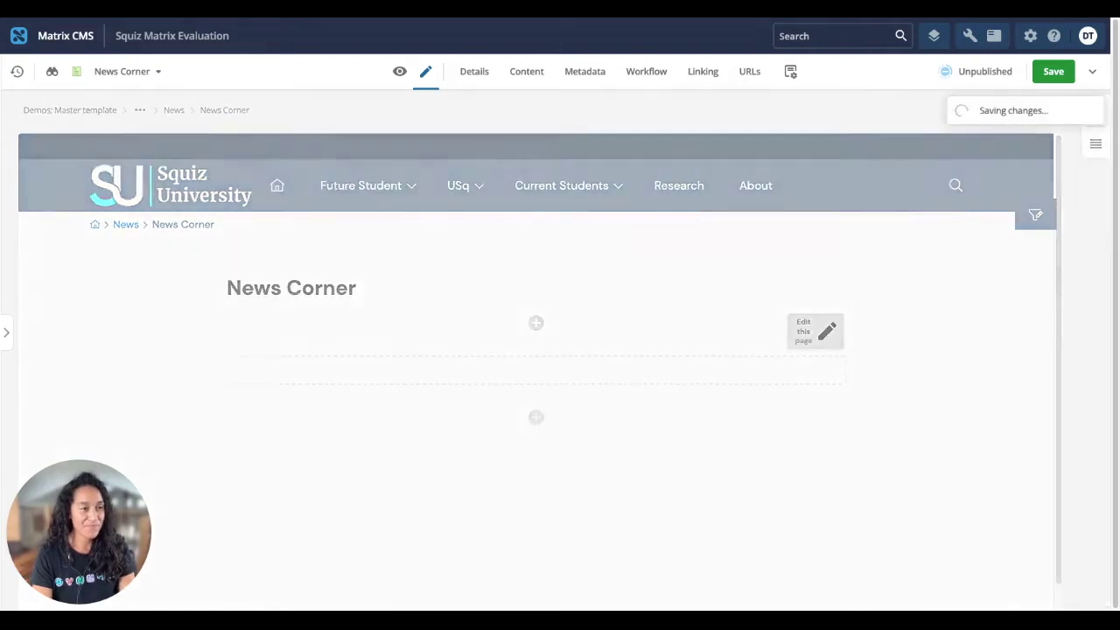
type("FAQs")
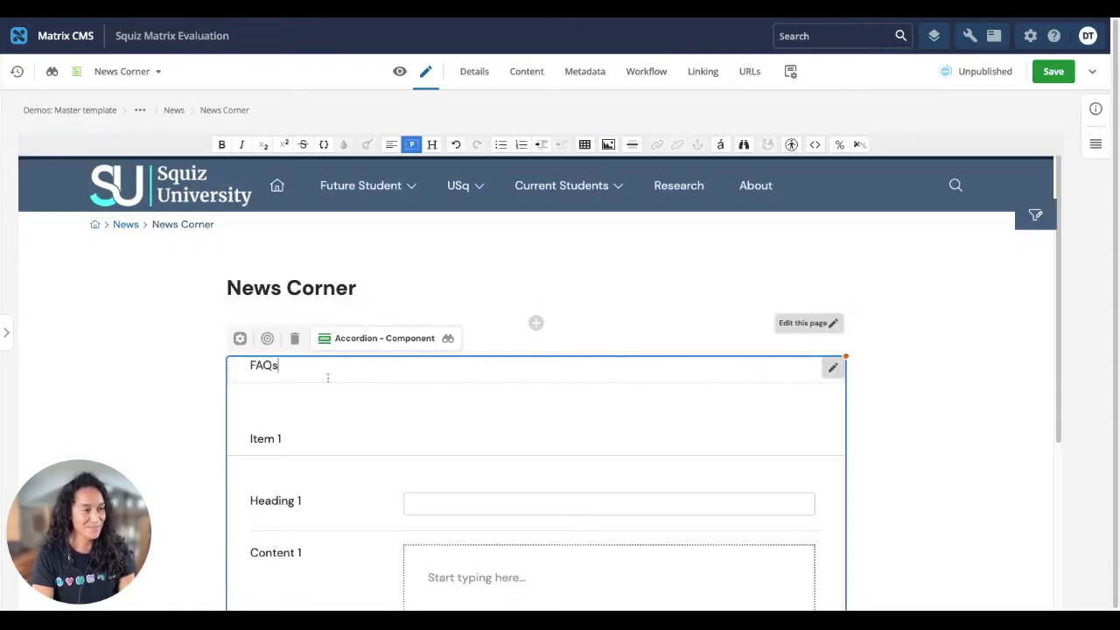
left_click(832, 369)
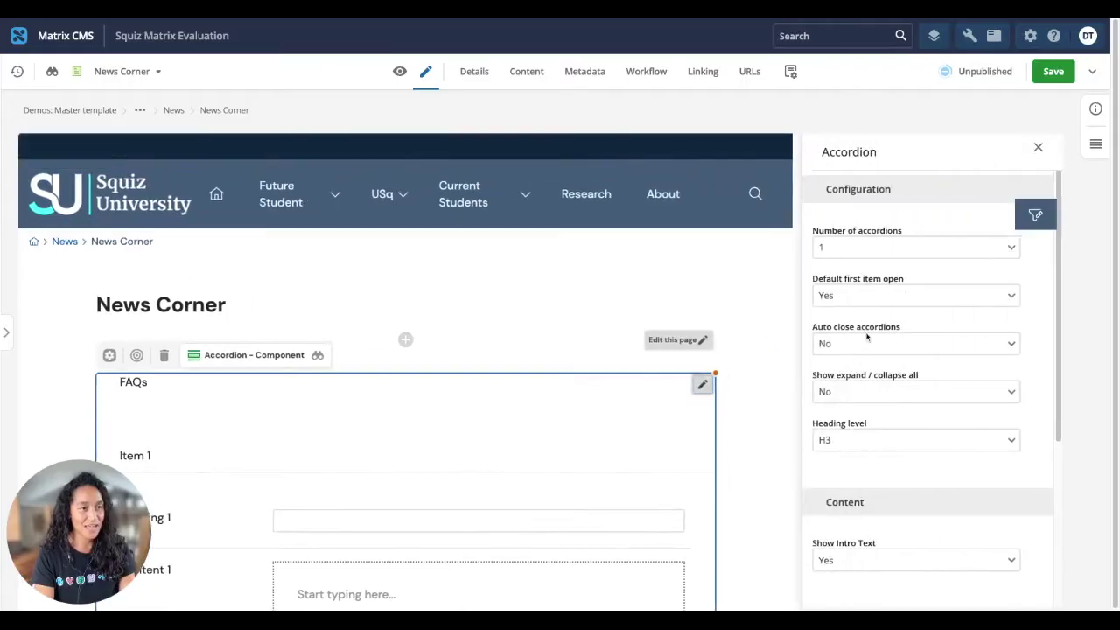
left_click(850, 262)
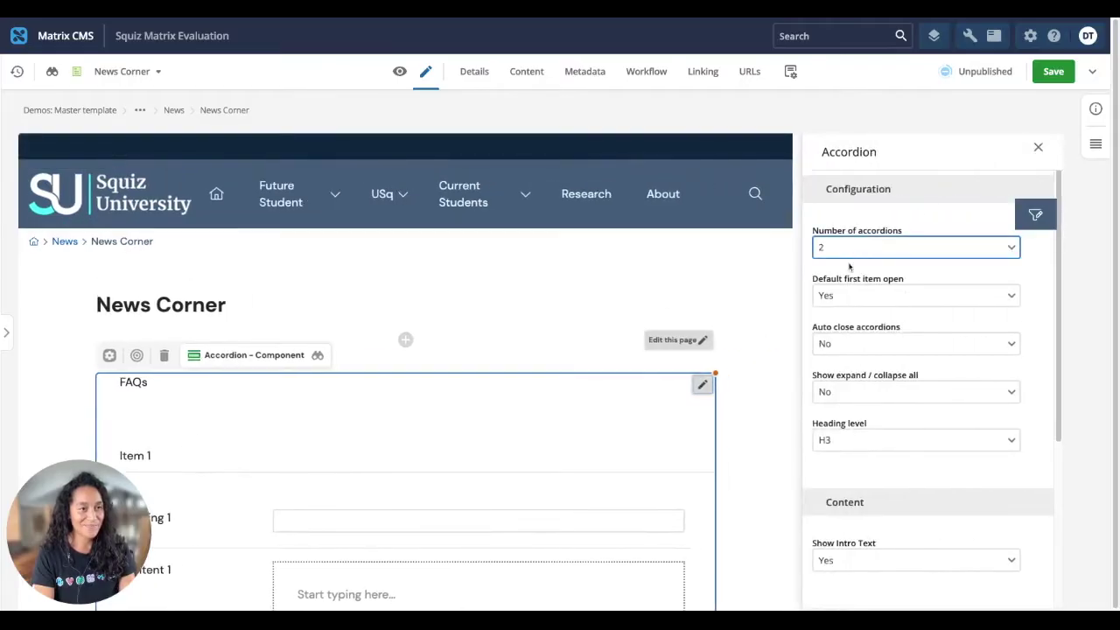
Fill in accordion item 1 with the heading "Who is our team?" and the content "We are four people"
left_click(354, 405)
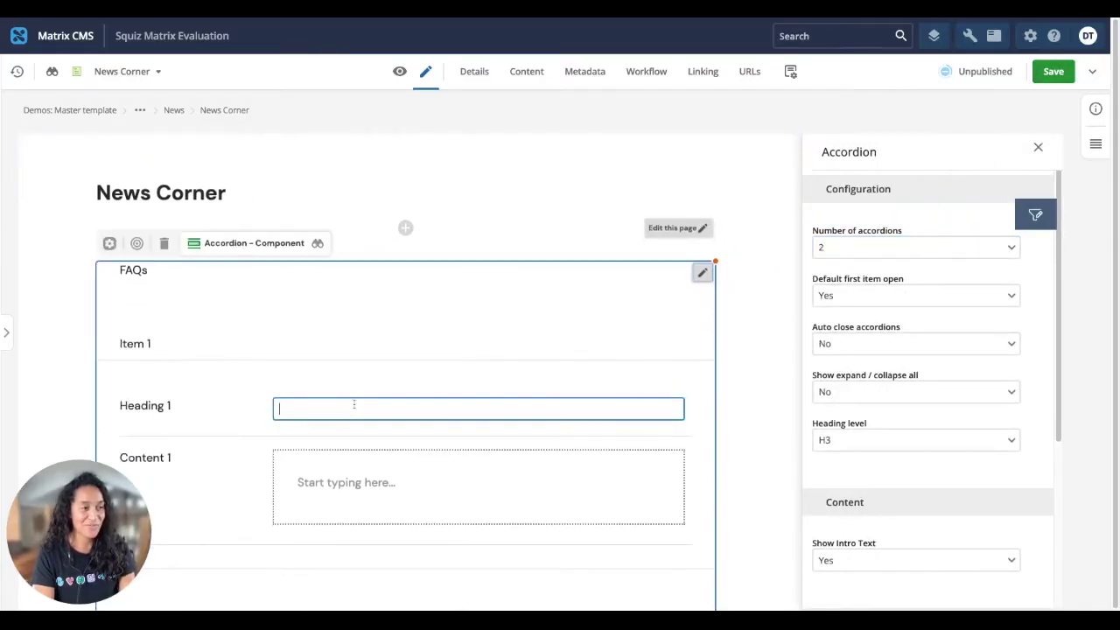
type("Who i")
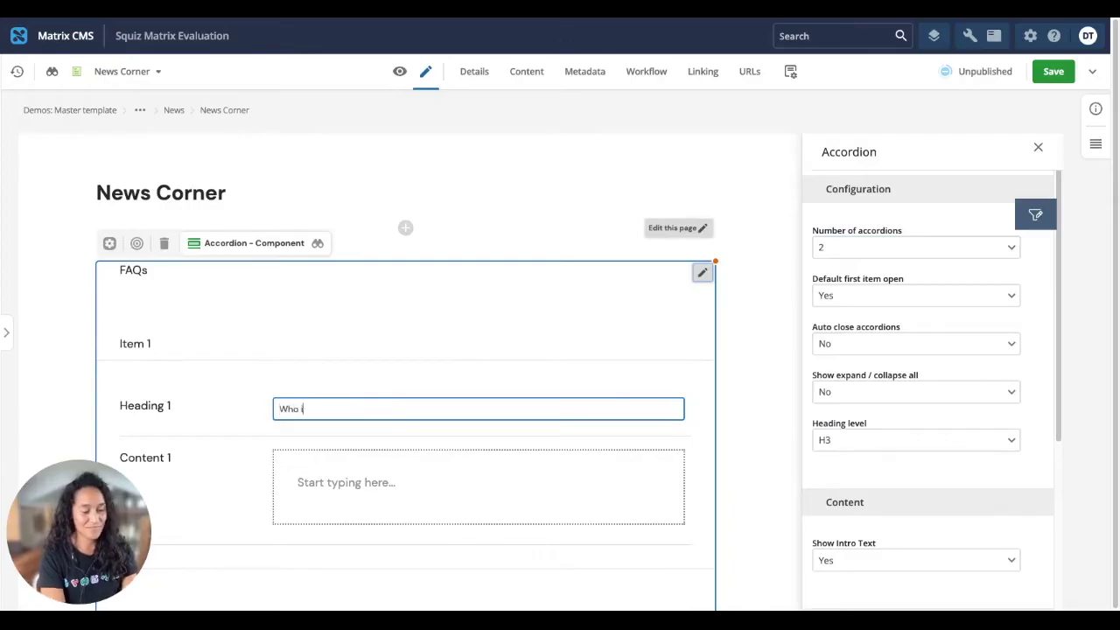
type("s our team?")
left_click(388, 482)
type("We are four people")
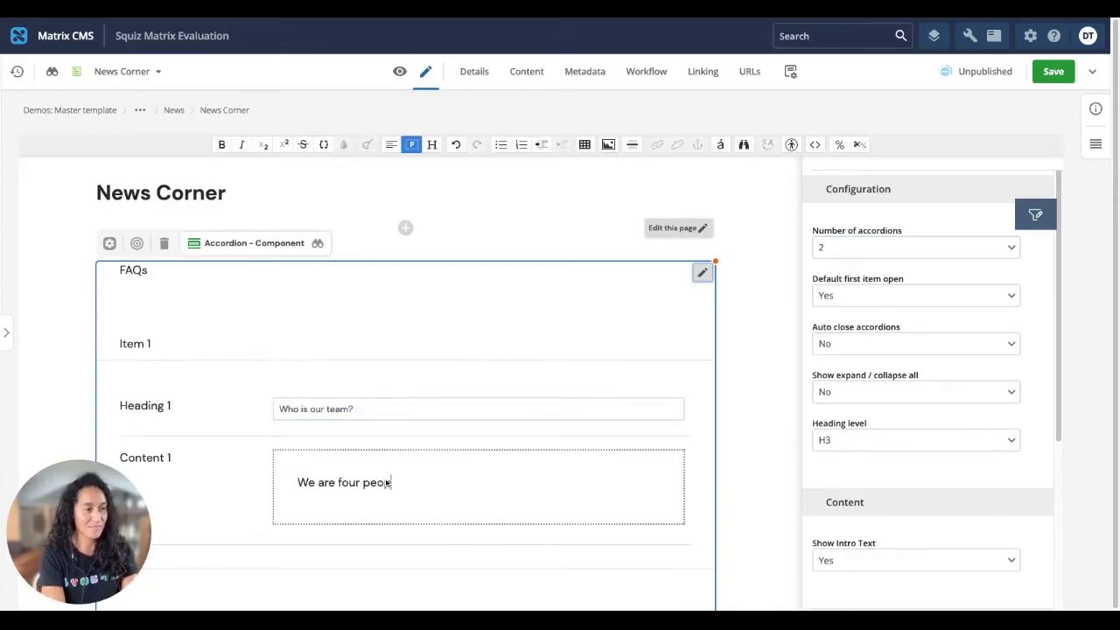
Fill in accordion item 2 with the heading "Where are you based?" and the content "In Sydney!", and save the page
scroll(399, 475, "down", 2)
scroll(400, 475, "down", 1)
left_click(400, 491)
type("Where are you bad")
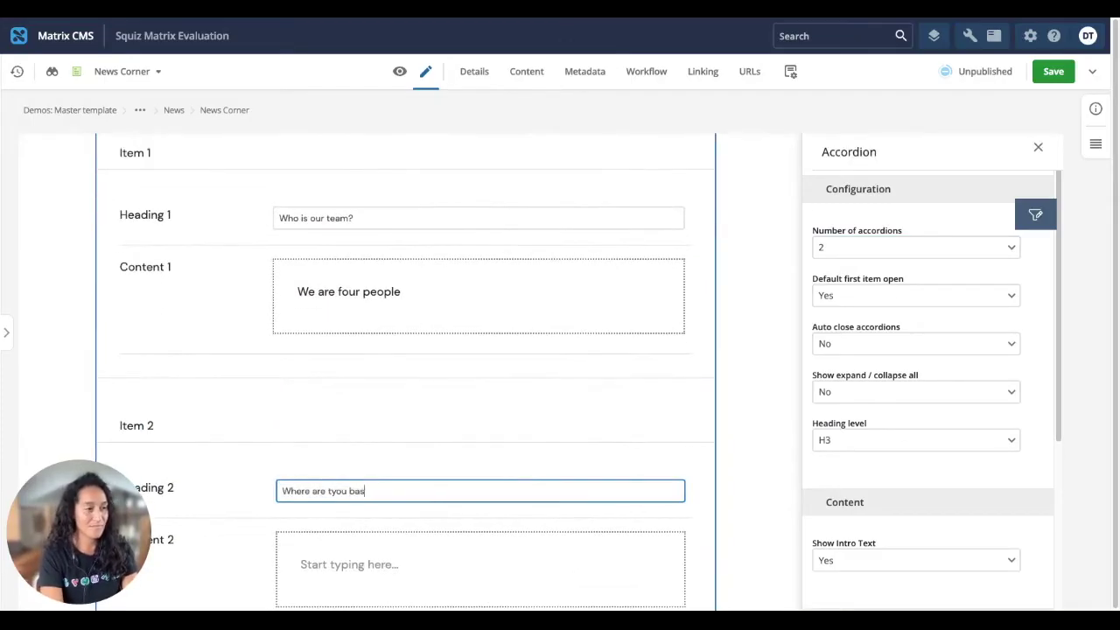
key("BackSpace")
key("BackSpace")
key("BackSpace")
key("BackSpace")
key("BackSpace")
key("BackSpace")
key("BackSpace")
type("ty")
key("BackSpace")
key("BackSpace")
type("you based?")
left_click(348, 561)
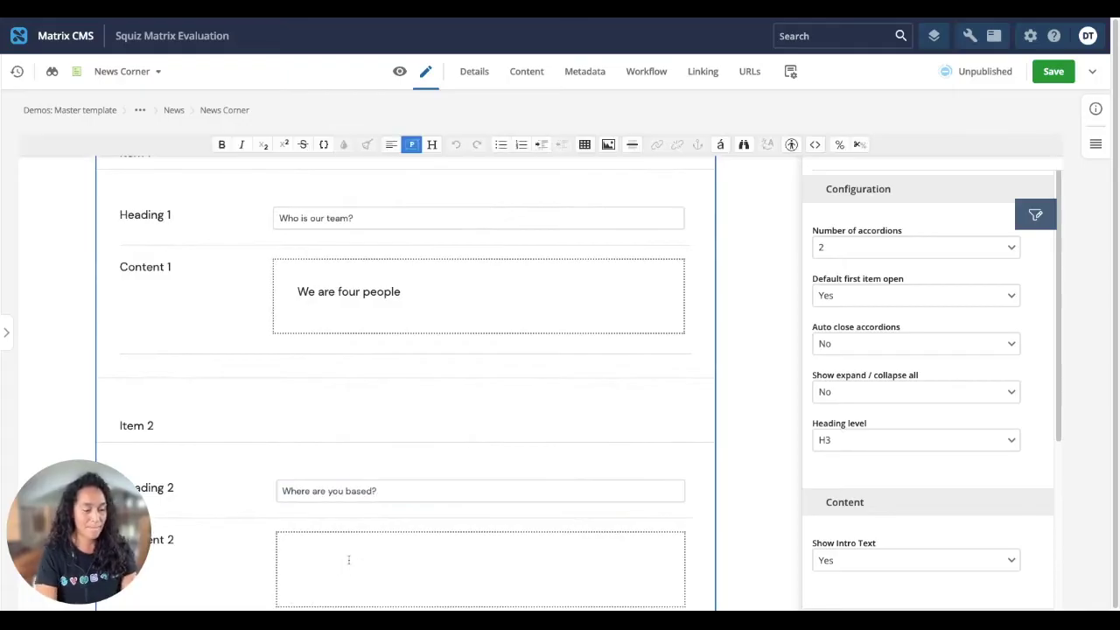
type("In Sydney!")
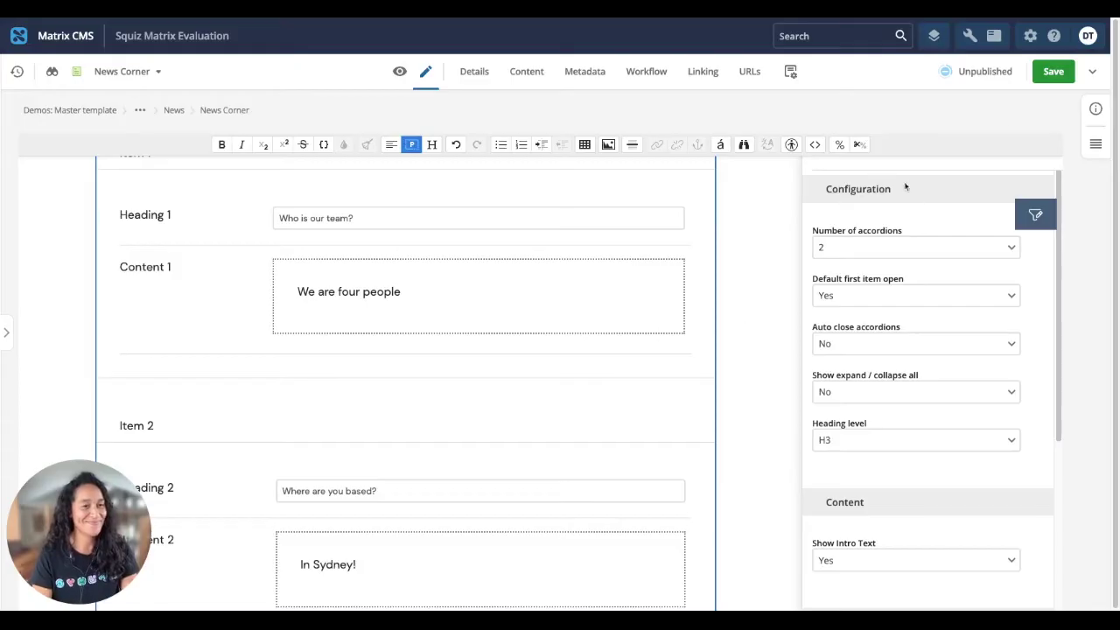
left_click(1052, 77)
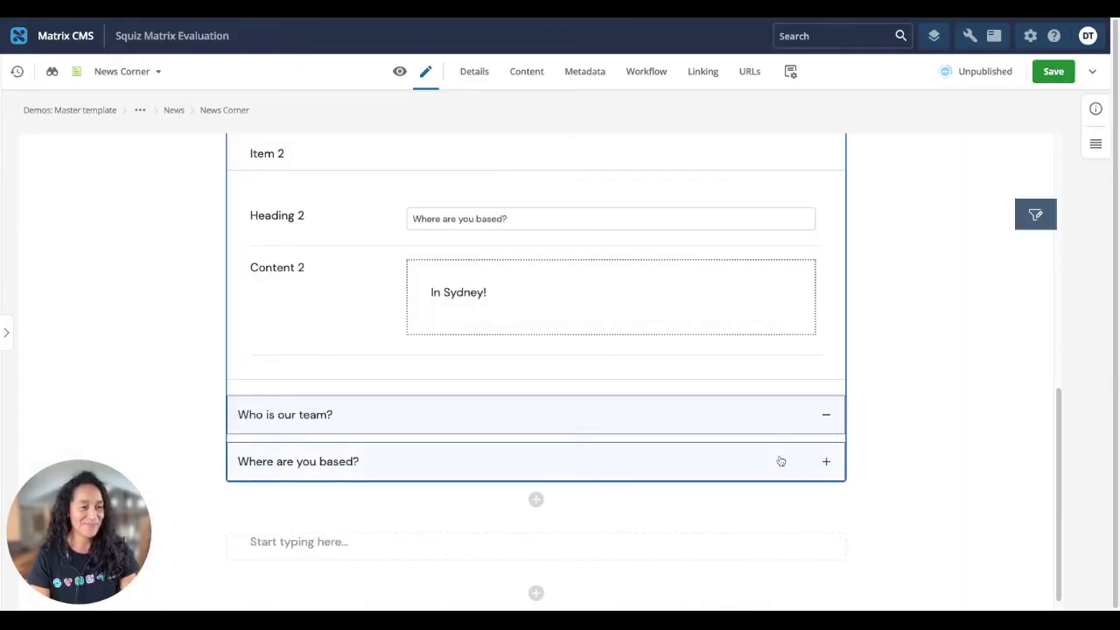
Add a Cards component directly below the accordion
scroll(884, 418, "down", 1)
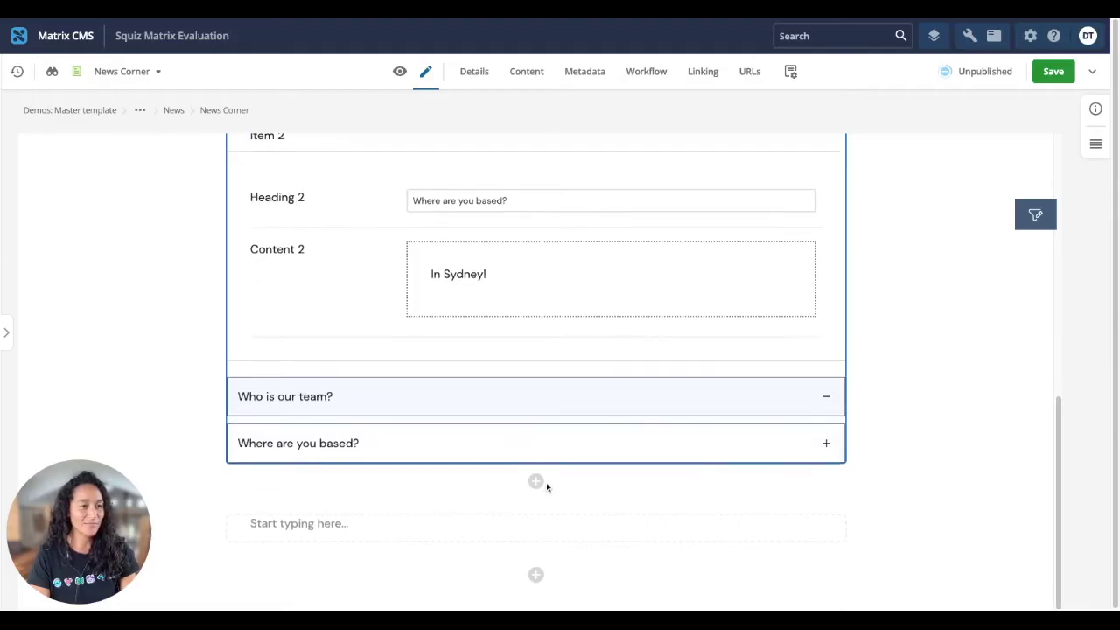
left_click(536, 482)
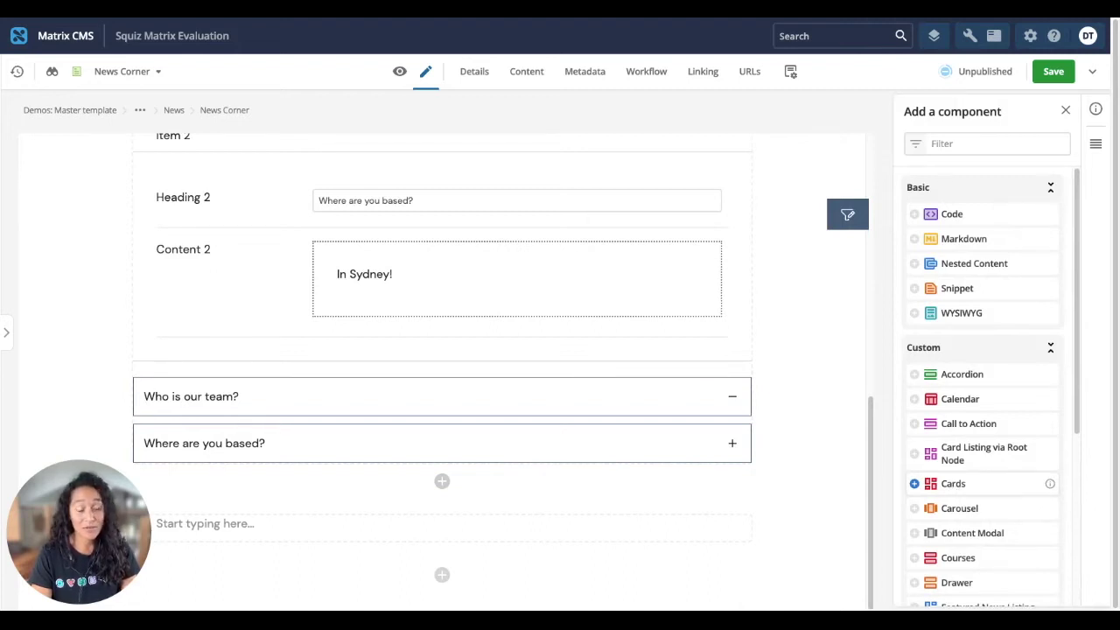
left_click(914, 482)
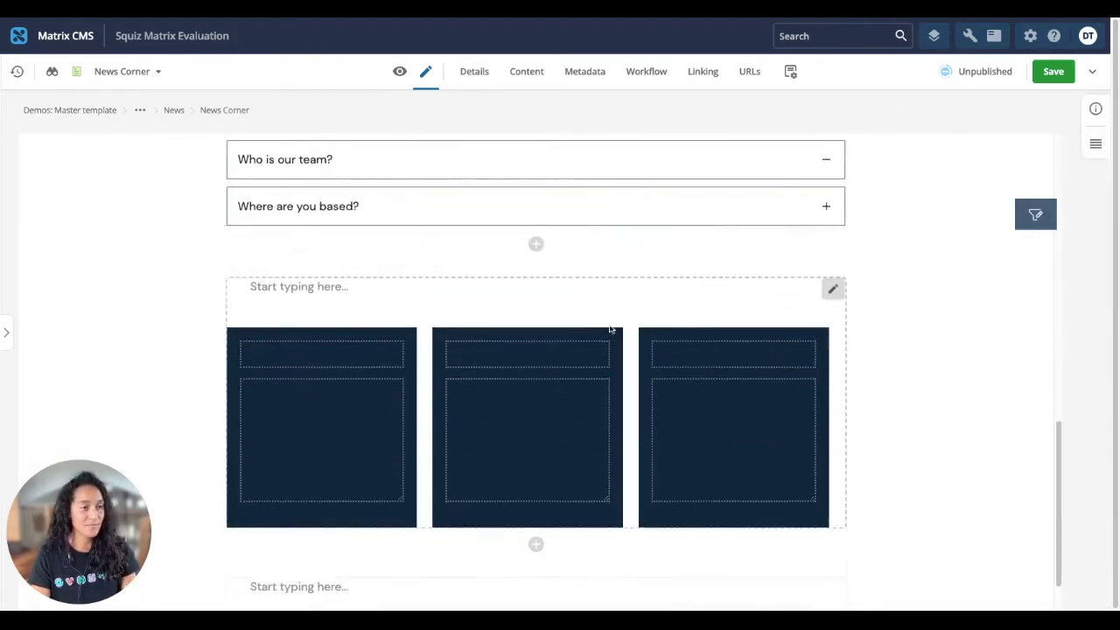
Title the three cards "Today", "Yesterday" and "This month", and enter "Today's news!" as the first card's text
left_click(338, 360)
type("Today")
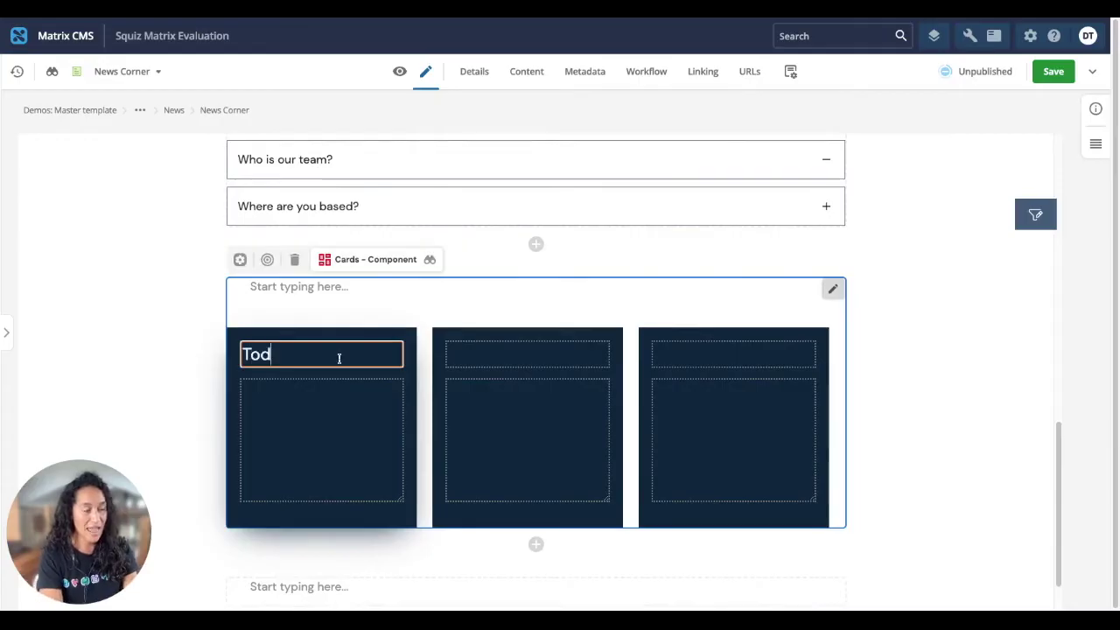
key("Tab")
key("Tab")
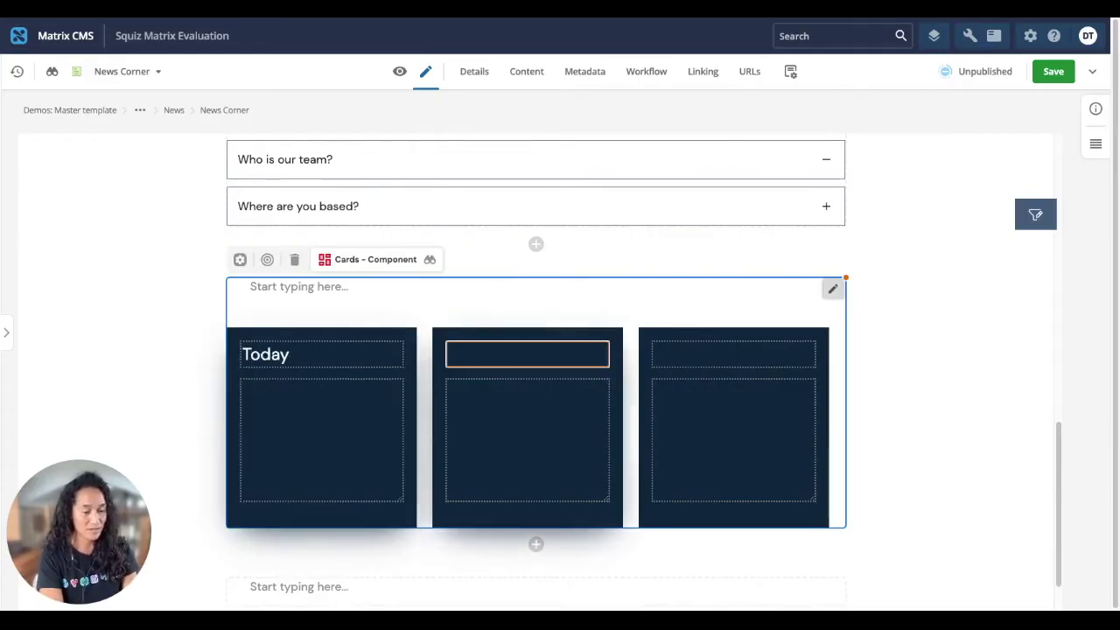
type("Yesterday")
key("Tab")
key("Tab")
type("This month")
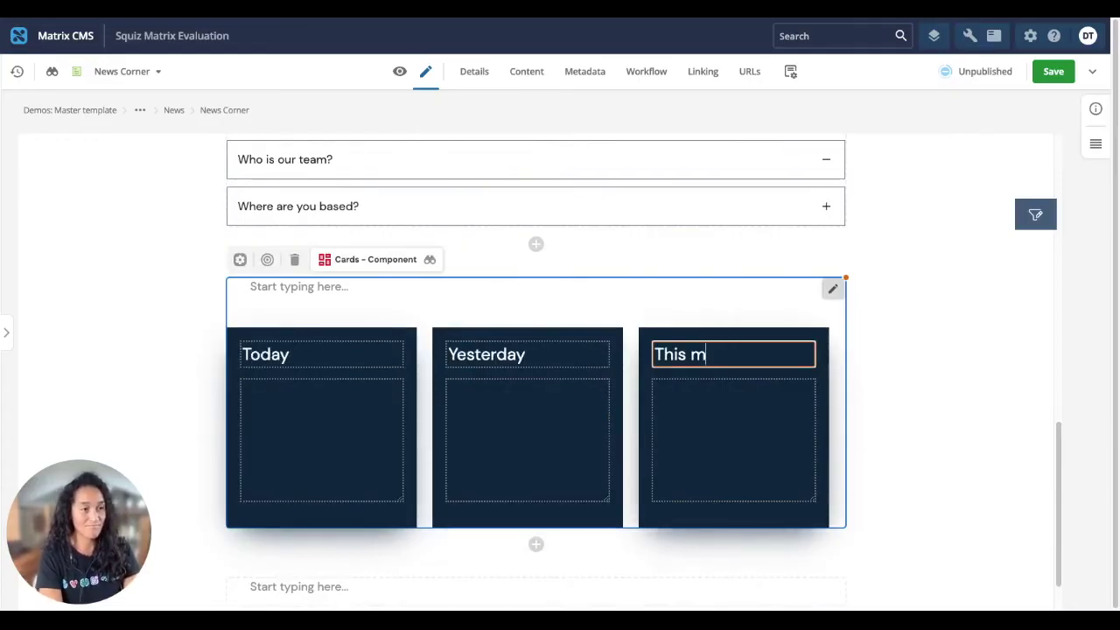
left_click(270, 402)
type("Today's news!")
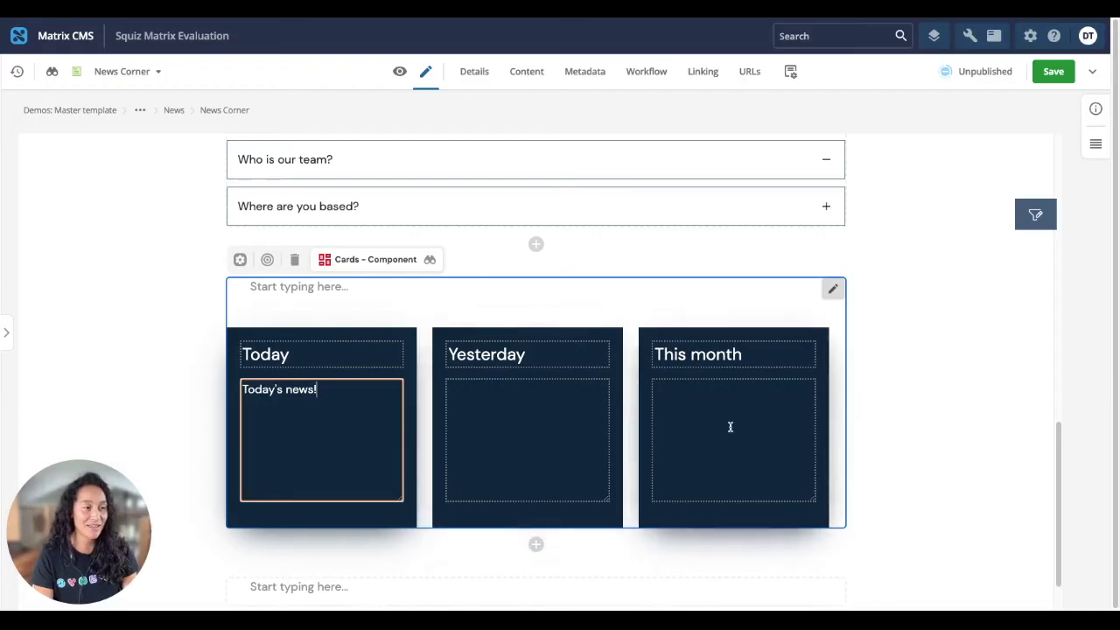
Enter "Latest News" in the empty text component below the cards and format it as an H1 heading
scroll(388, 487, "down", 1)
left_click(303, 531)
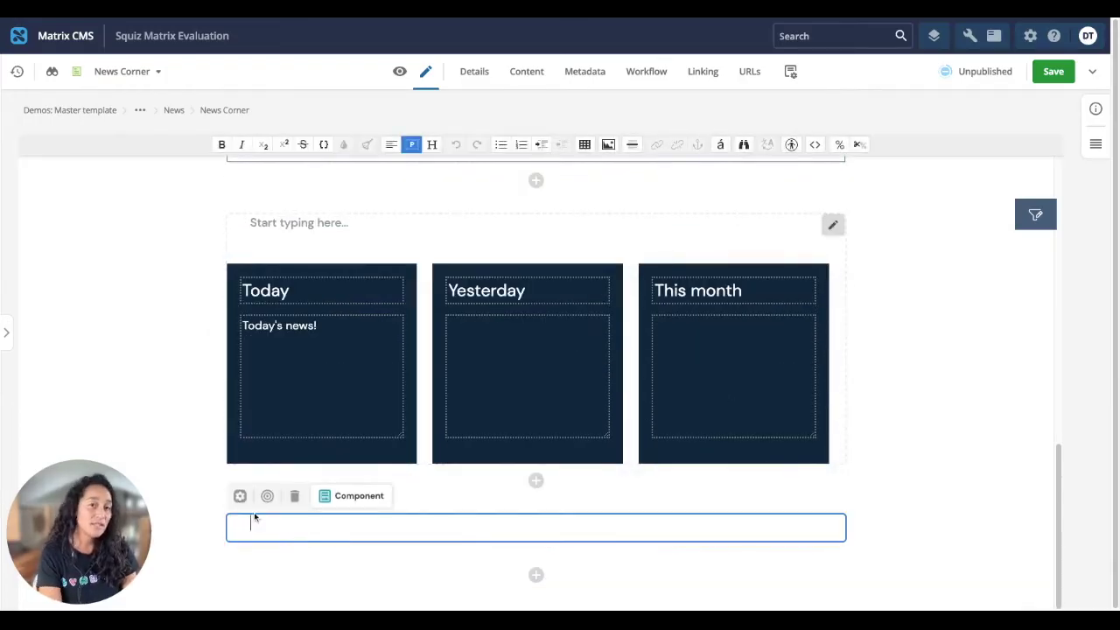
type("Lates")
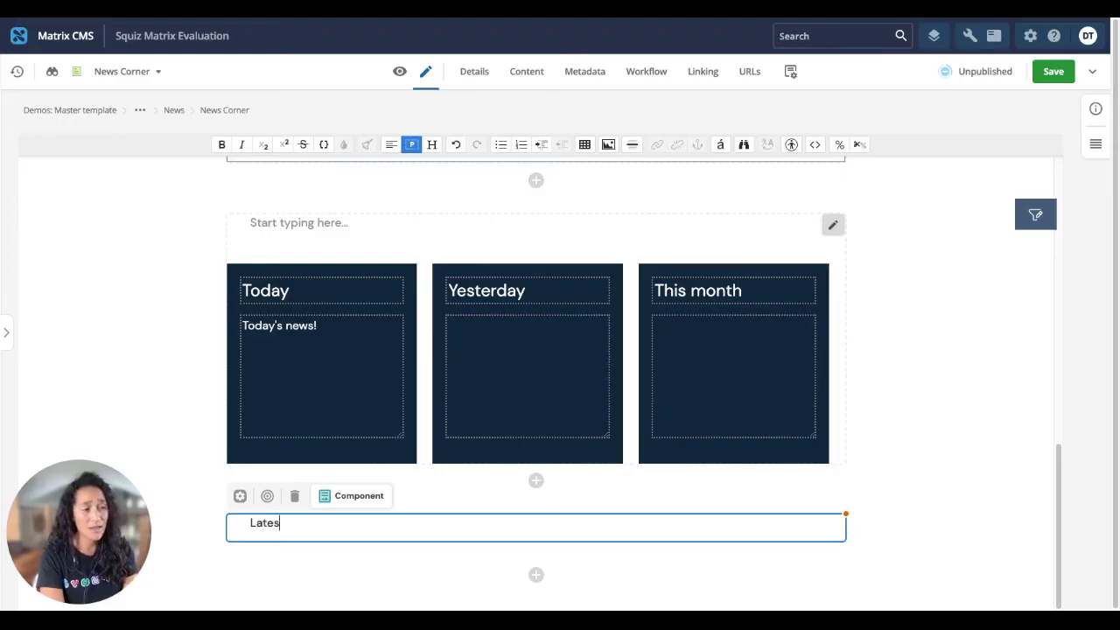
type("t News")
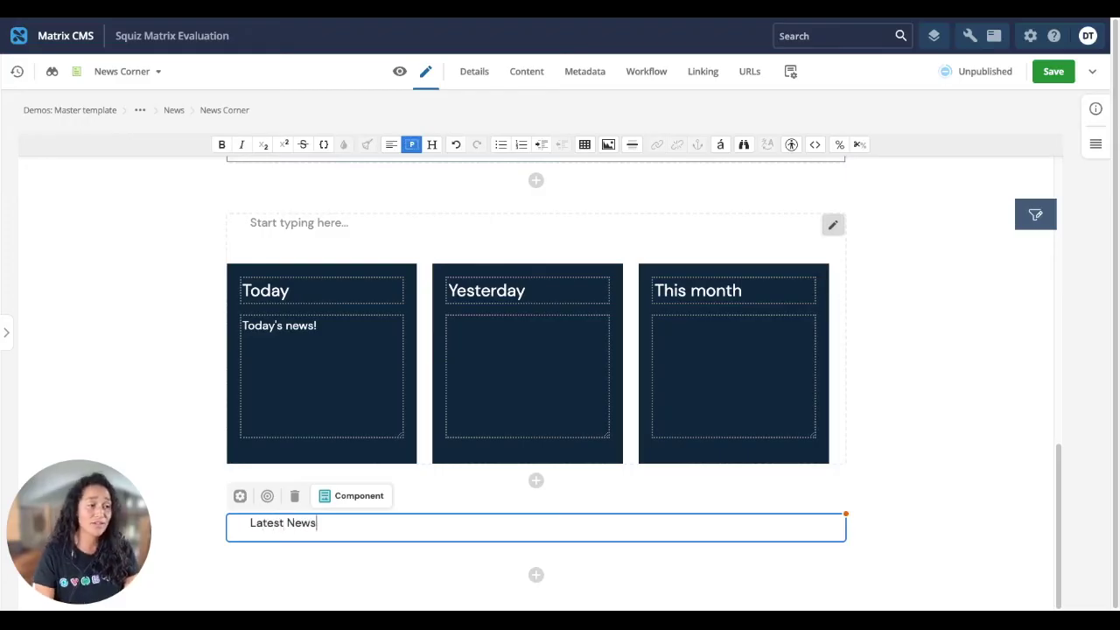
left_click_drag(319, 522, 250, 525)
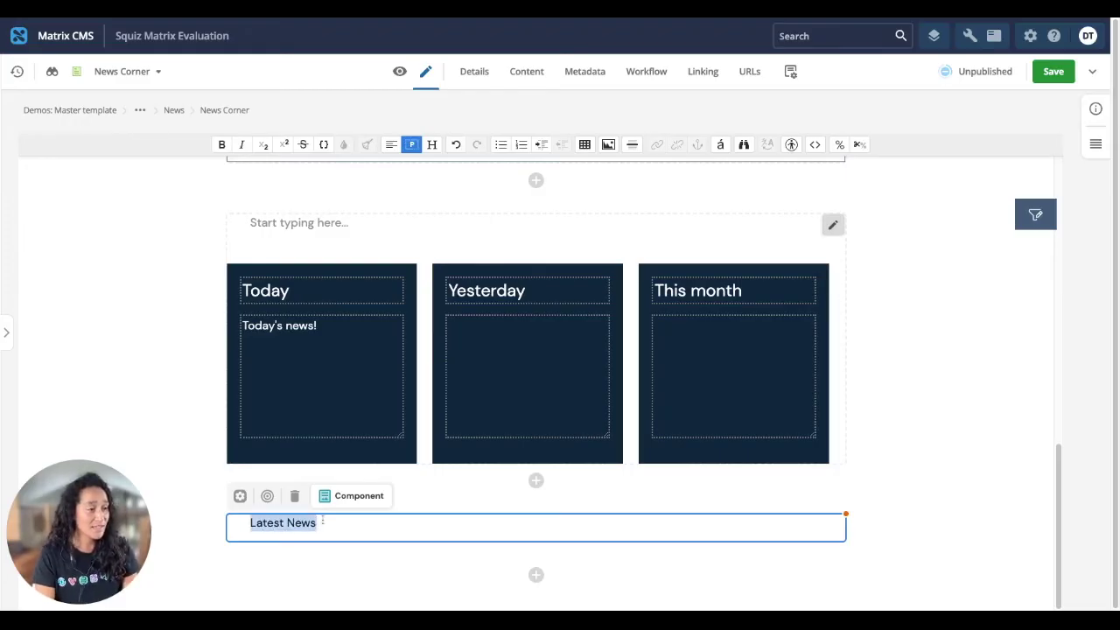
left_click(432, 145)
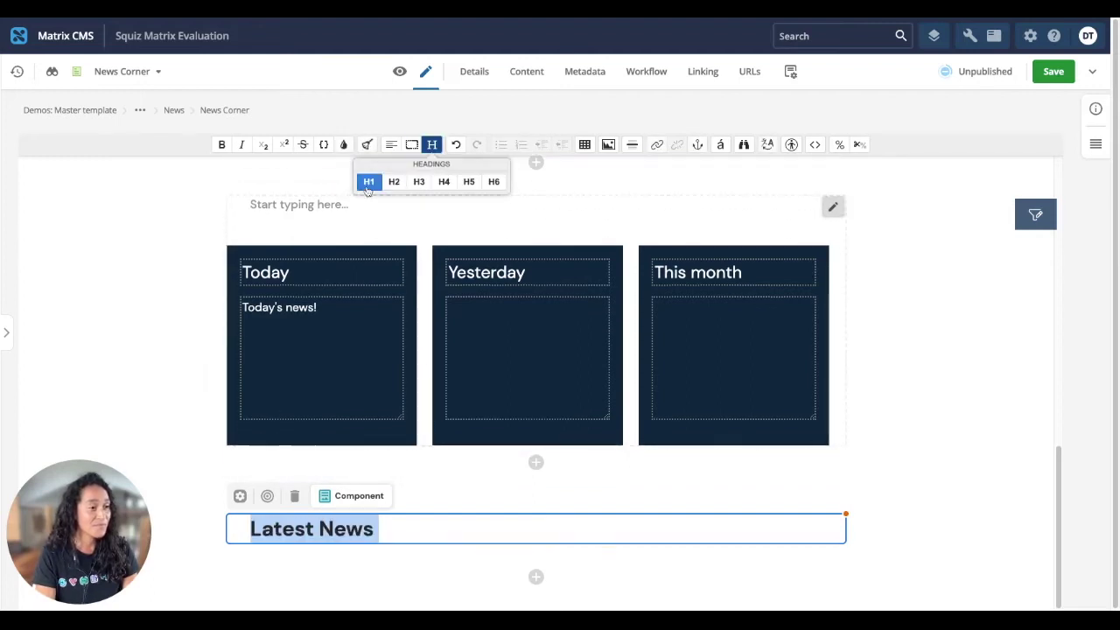
Insert the "Student banner" image from the Media Library's External folder below the Latest News heading with alt text "Our team!", and save the page
left_click(420, 522)
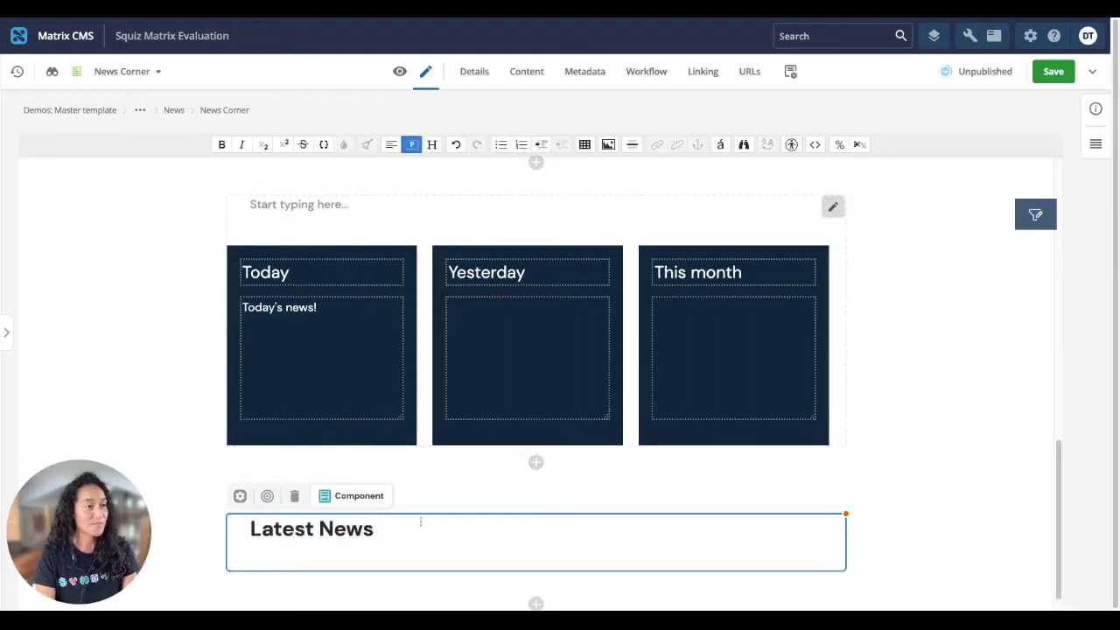
left_click(608, 145)
left_click(701, 205)
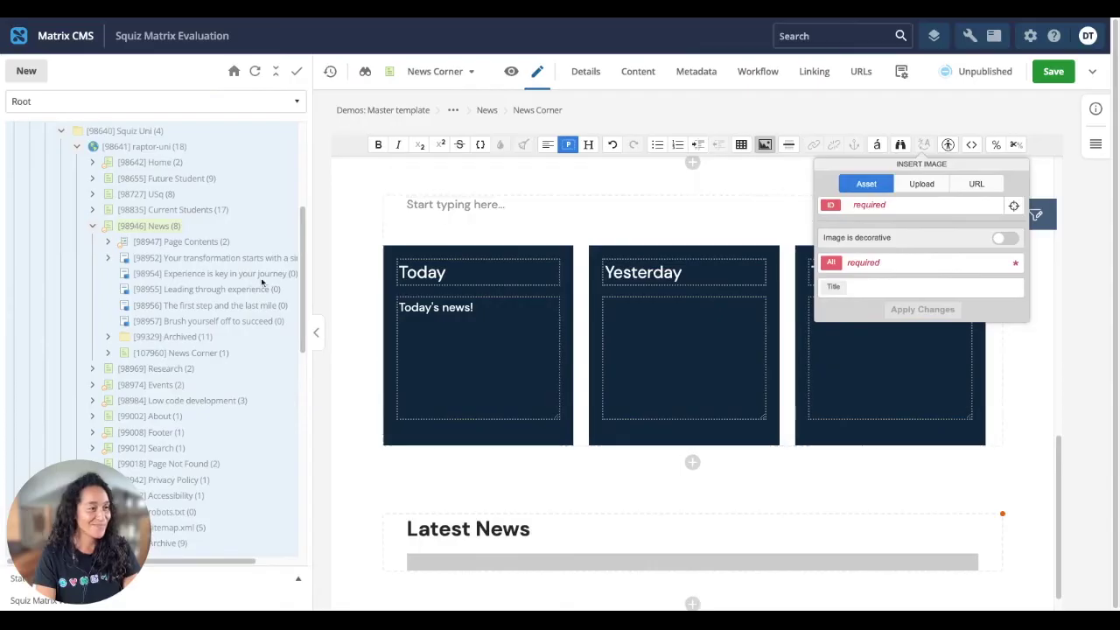
left_click(244, 393)
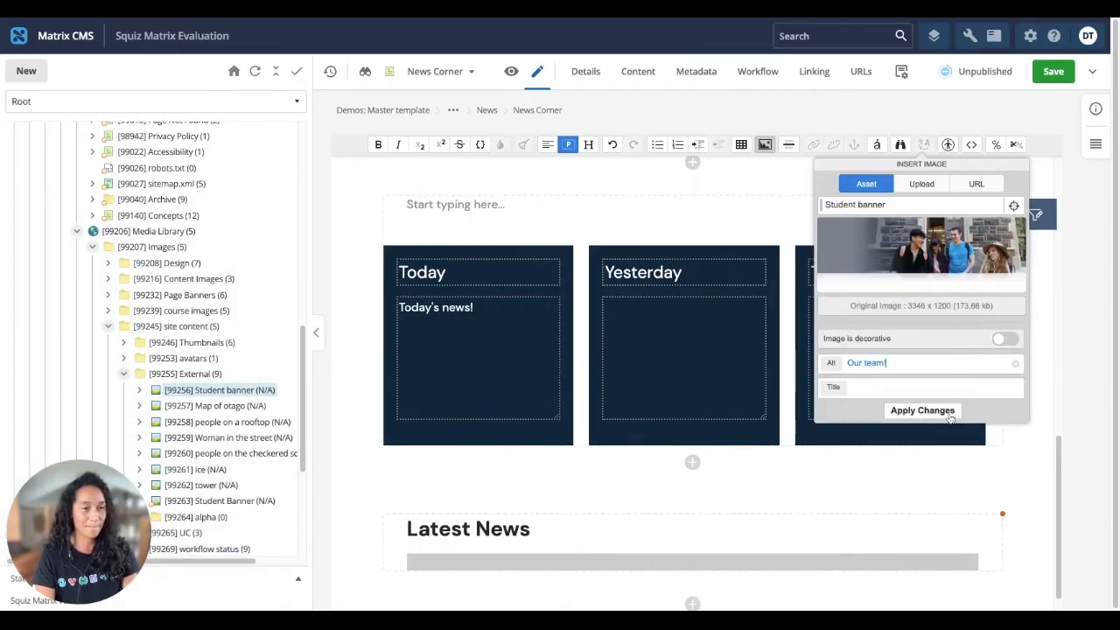
left_click(922, 409)
scroll(934, 442, "down", 5)
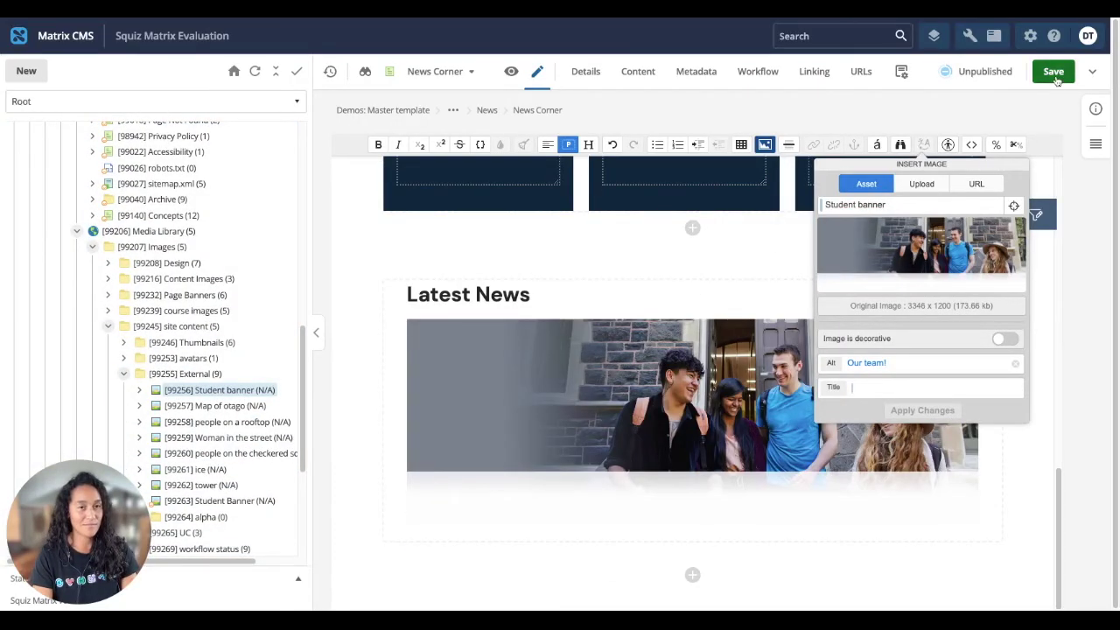
left_click(1053, 71)
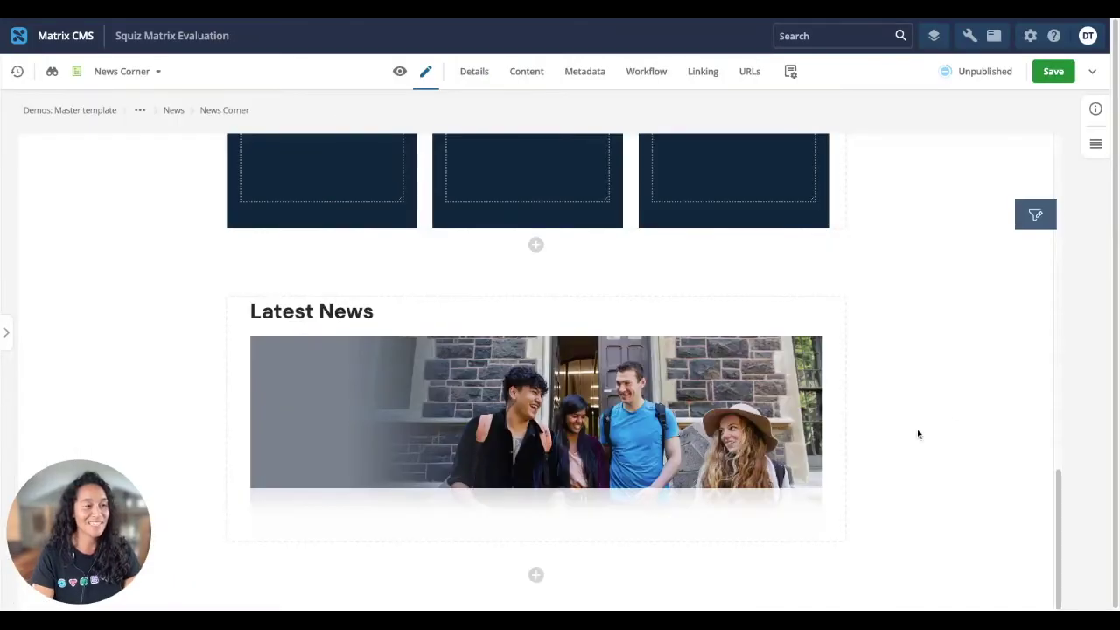
Reorder the page structure so the Latest News text component comes first, above the accordion and the cards
left_click(1095, 144)
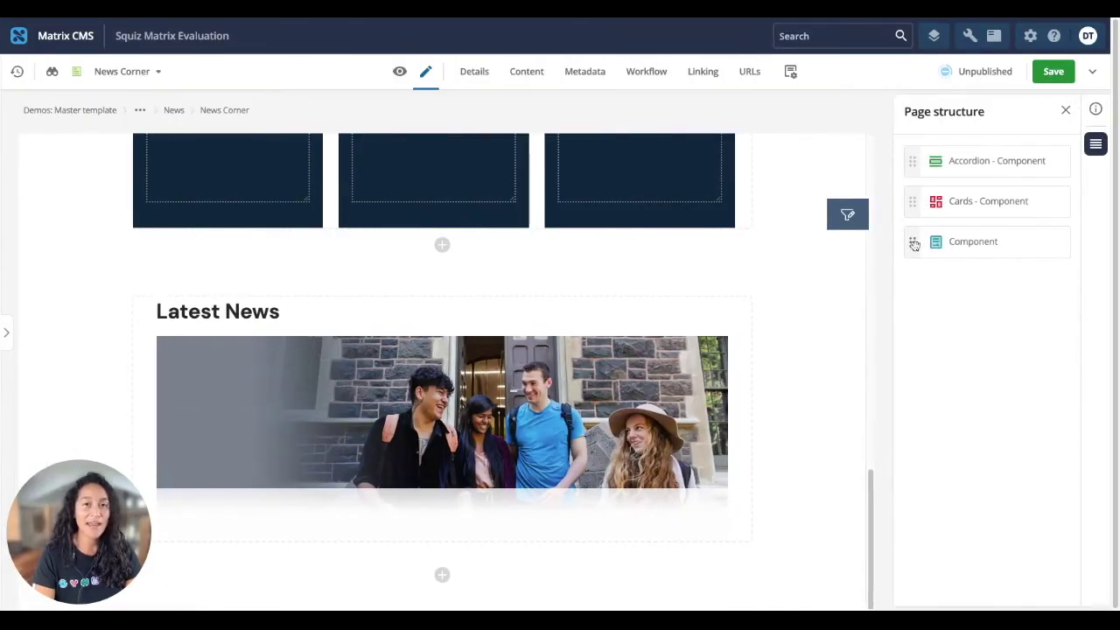
left_click_drag(911, 248, 913, 158)
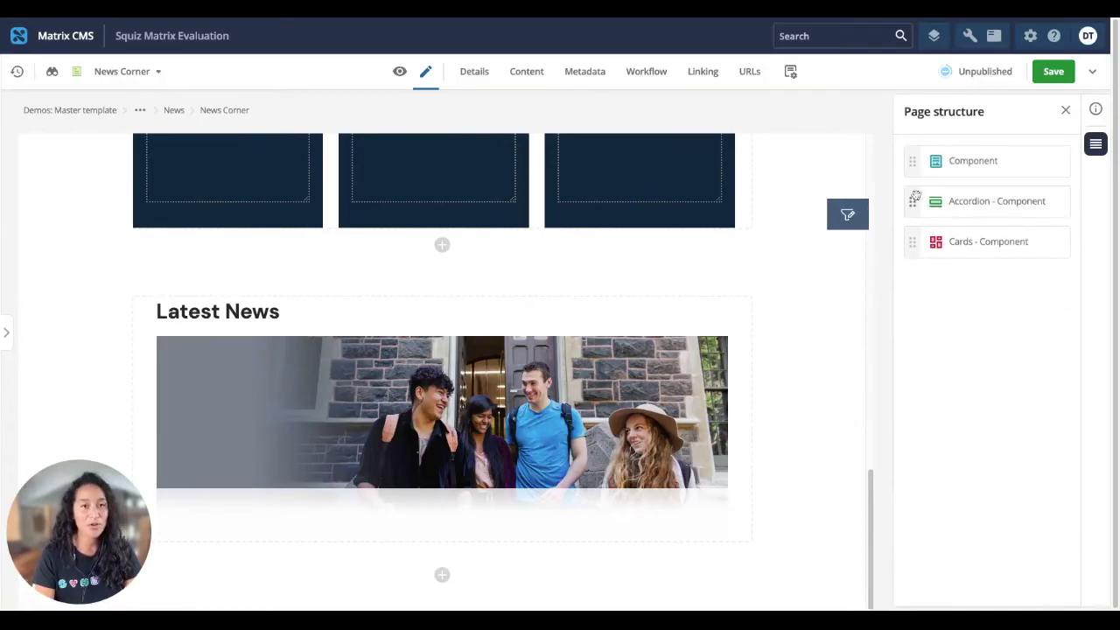
Save the reordered page structure and add a Card Listing via Root Node component between the Latest News section and the FAQ accordion
left_click_drag(911, 201, 912, 240)
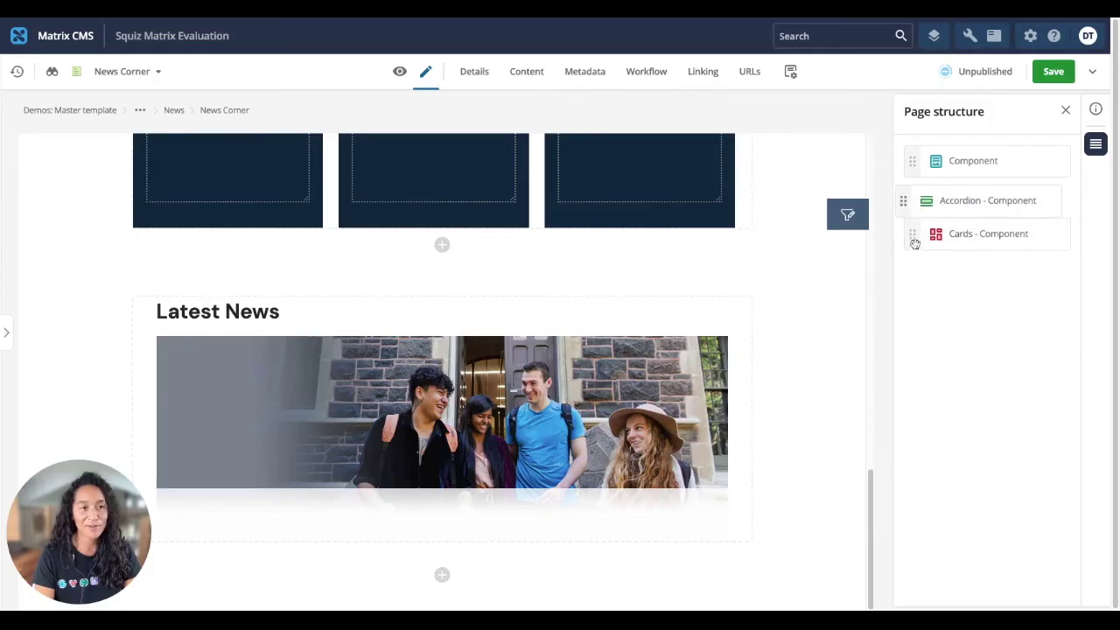
left_click(1054, 71)
left_click(537, 451)
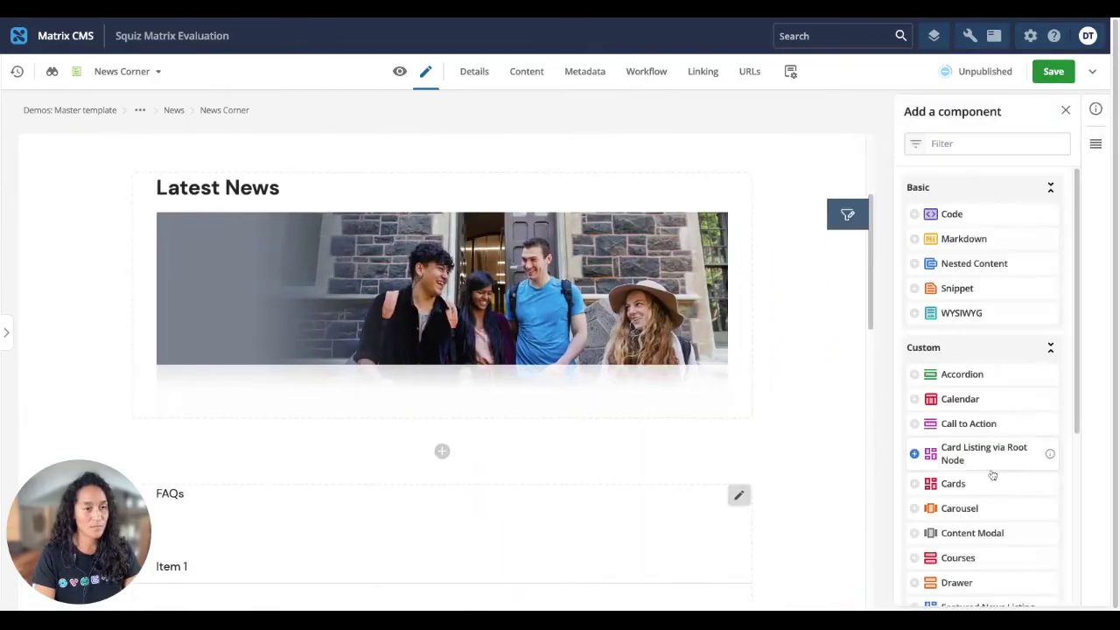
left_click(996, 470)
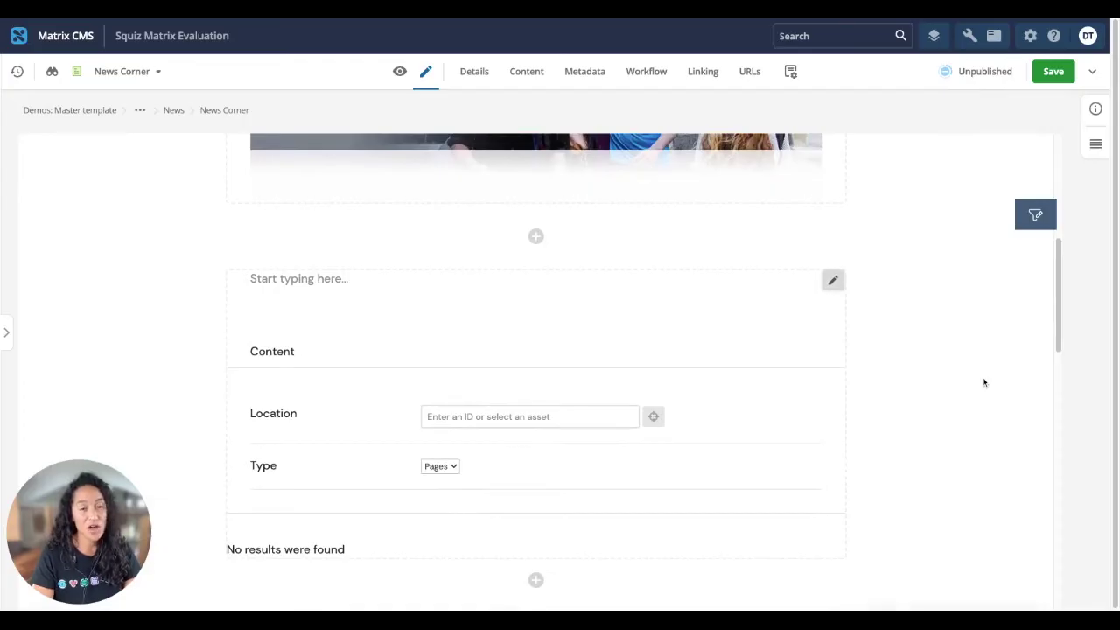
Look through the card listing component's configuration, including its number of cards setting, and close it without changes
left_click(832, 274)
left_click(834, 247)
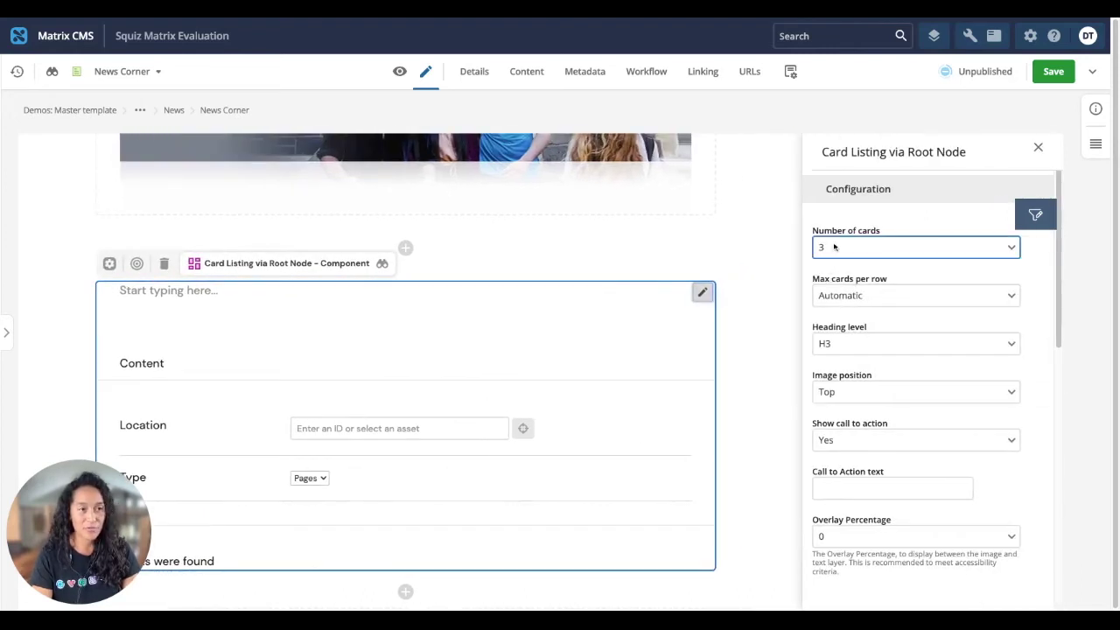
left_click(1037, 148)
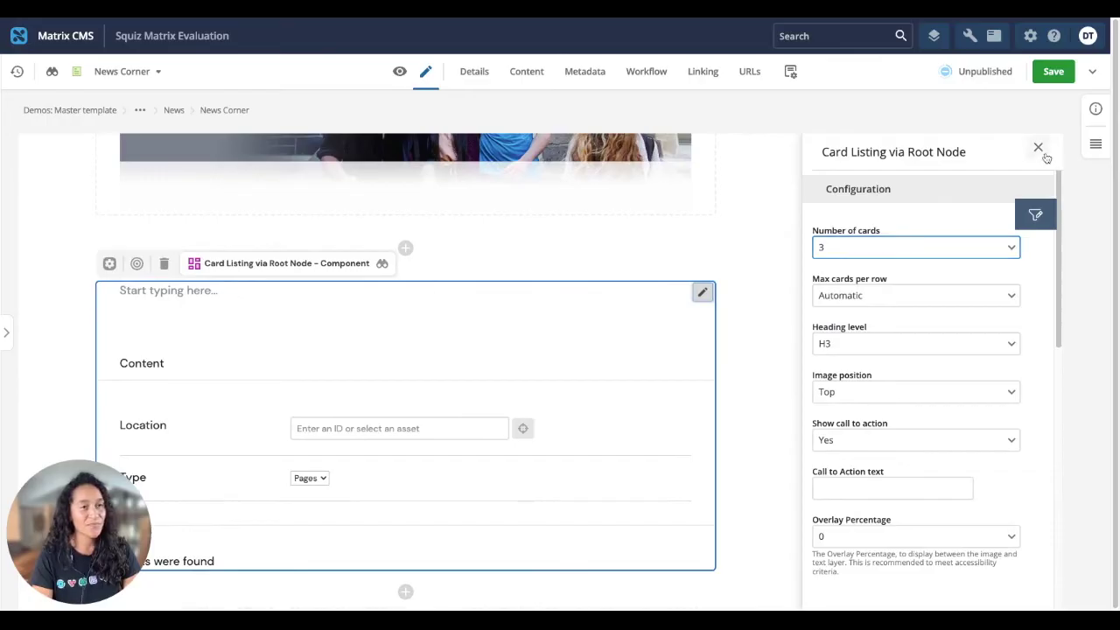
Set the card listing's Location to the News page under raptor-uni and check the generated cards
left_click(593, 417)
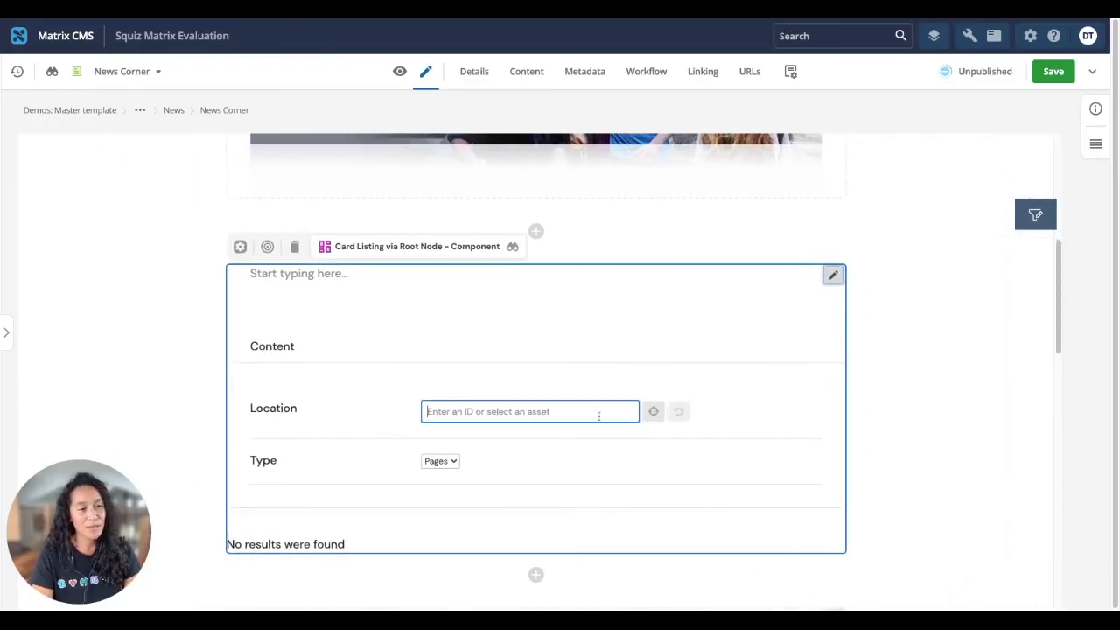
left_click(653, 412)
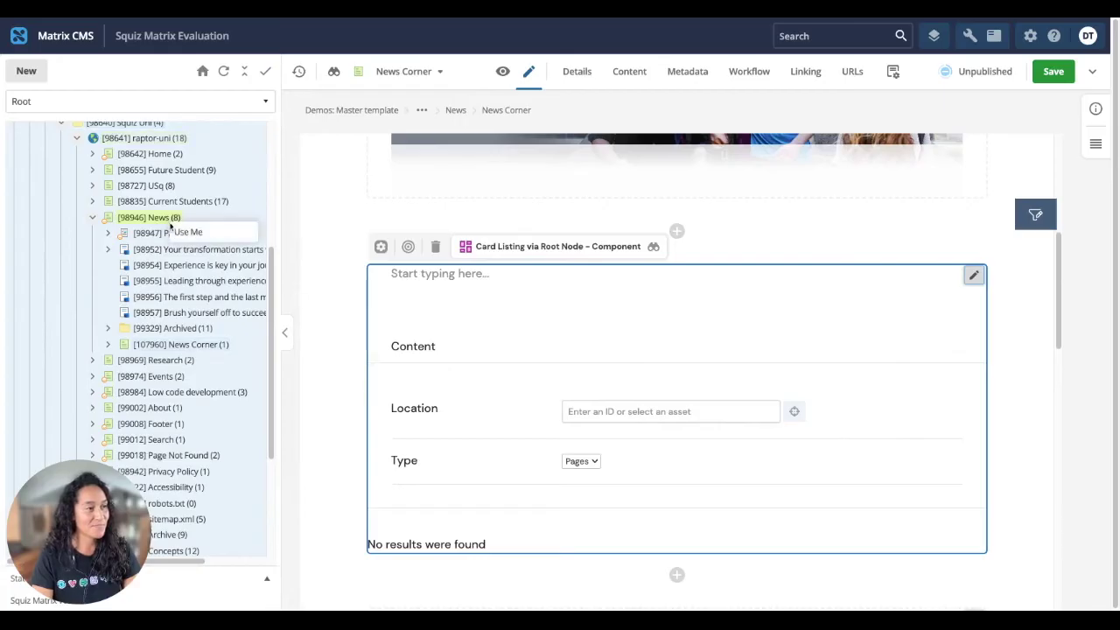
left_click(171, 220)
left_click(287, 332)
scroll(536, 368, "down", 1)
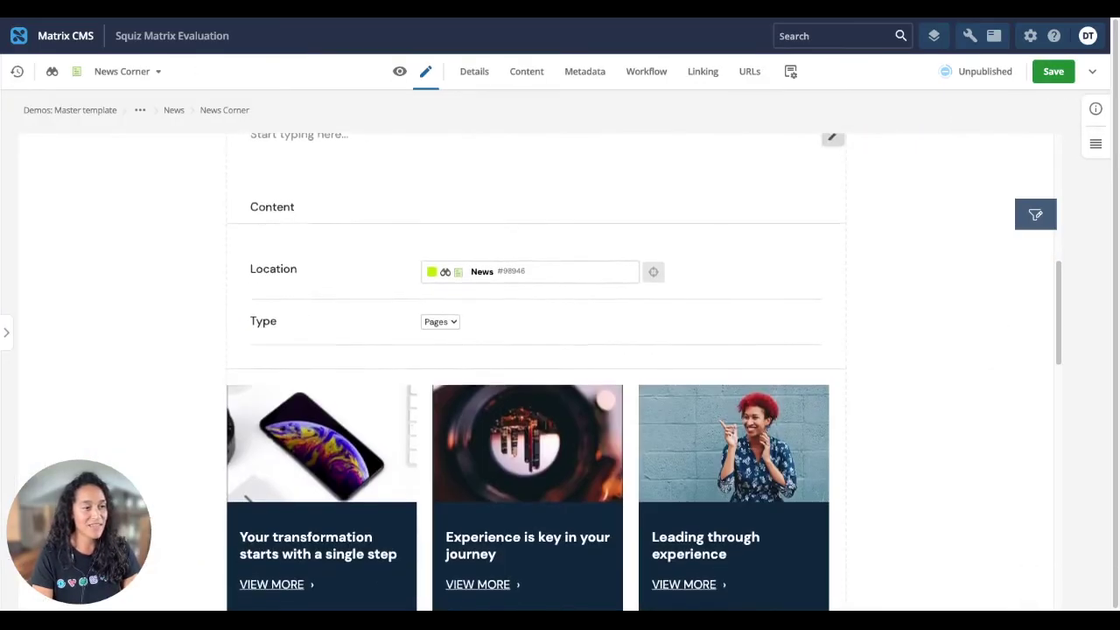
scroll(705, 280, "up", 3)
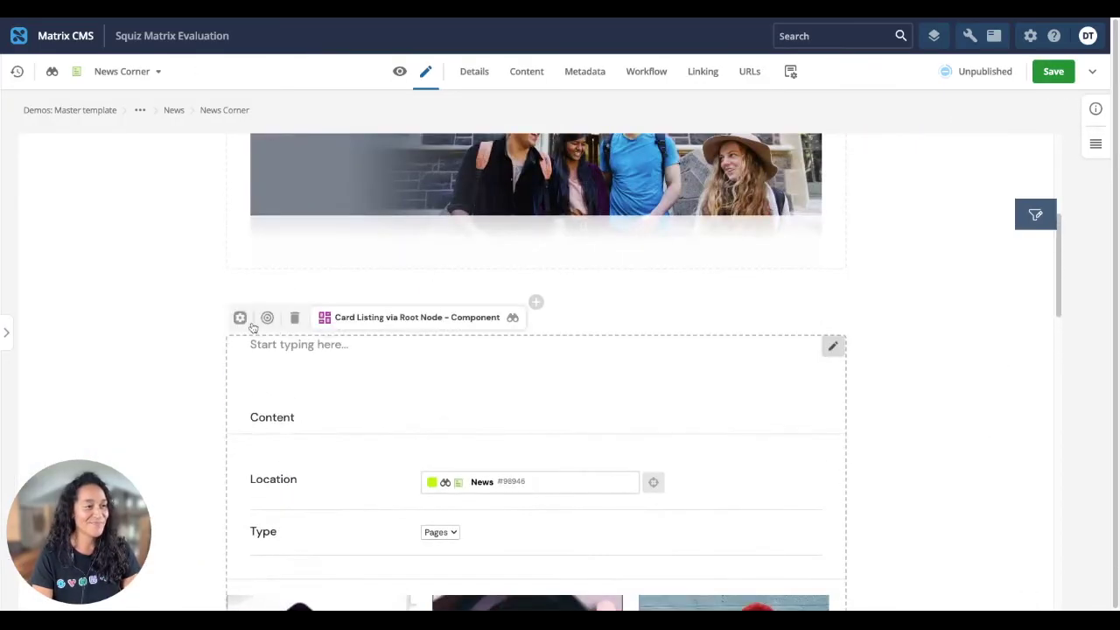
Personalize the card listing for the Future Student and Future Student - international personas with the rule "Any persona must match", and save
left_click(268, 317)
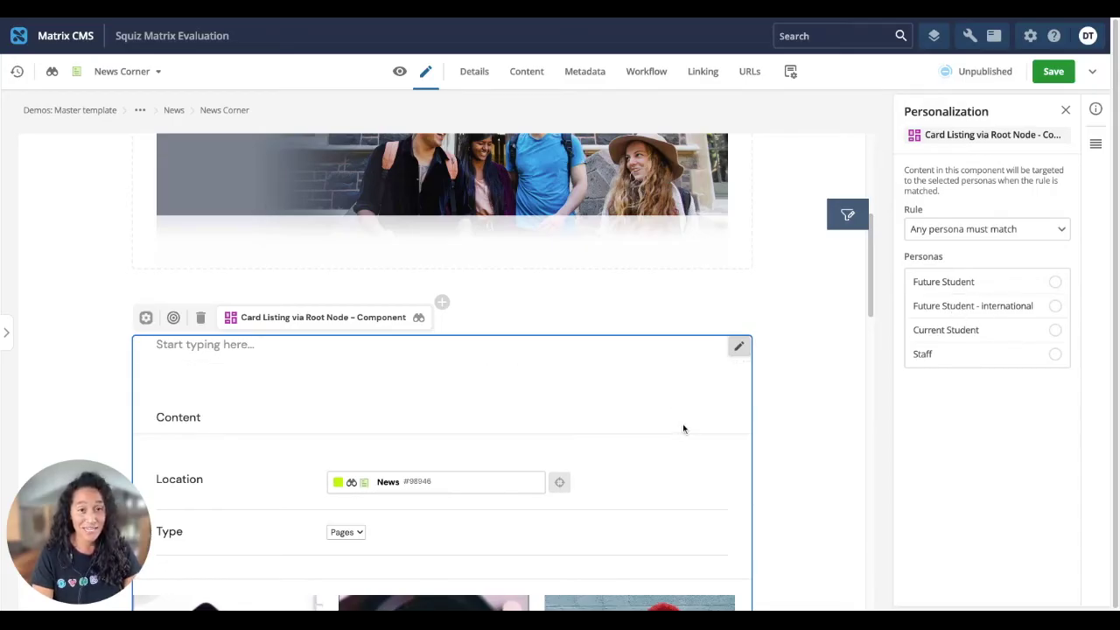
left_click(951, 233)
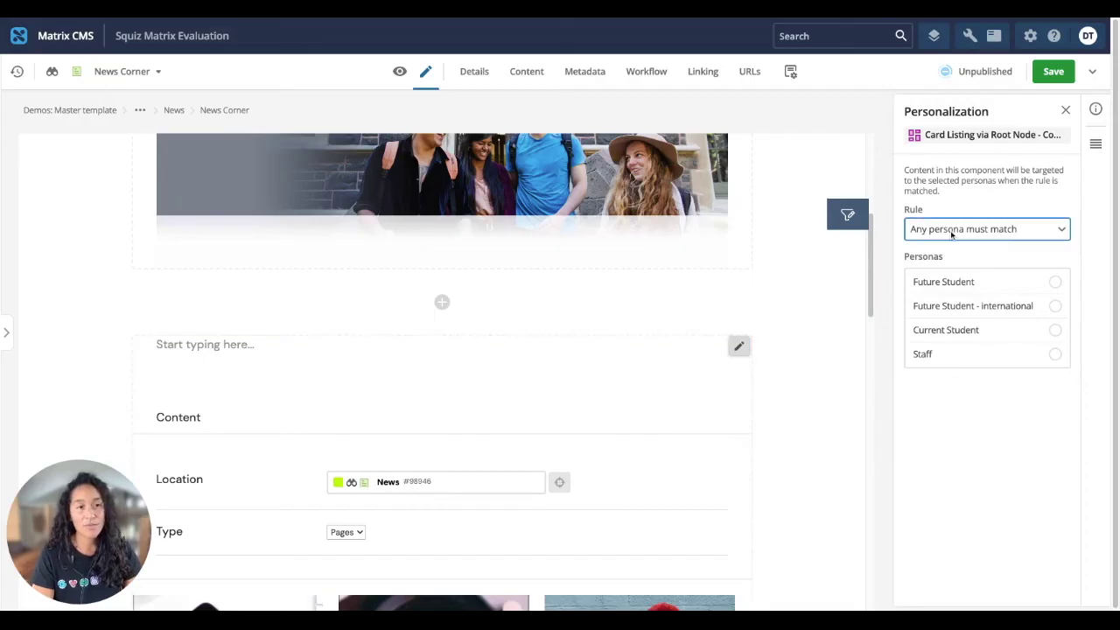
left_click(954, 284)
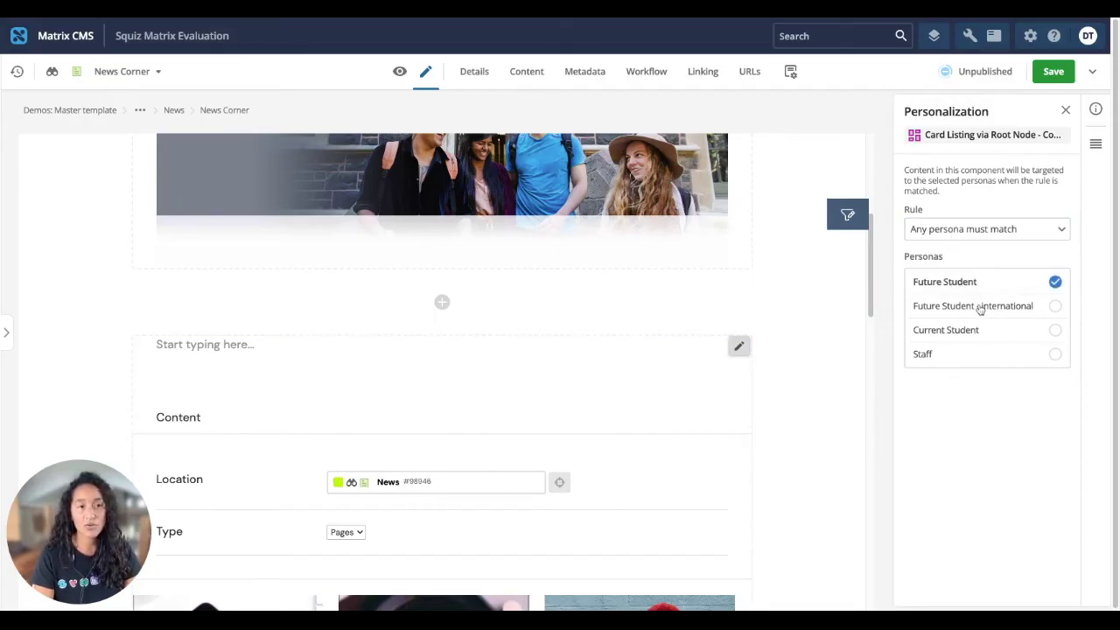
left_click(980, 308)
left_click(1050, 71)
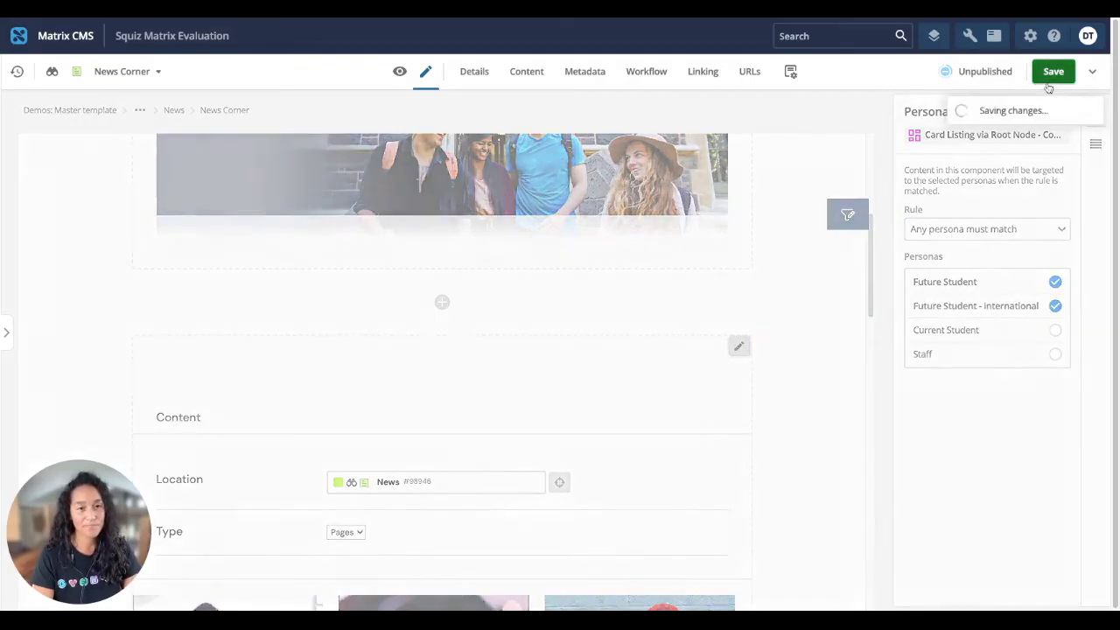
Run the accessibility auditor on the Latest News text component against WCAG2AA and close it
left_click(790, 144)
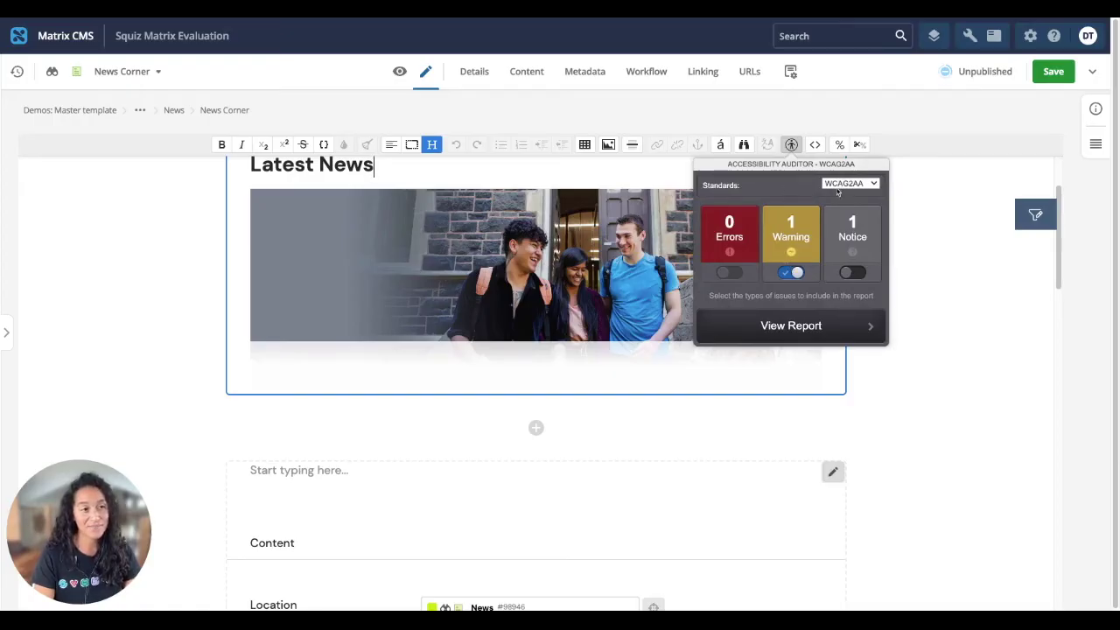
left_click(791, 145)
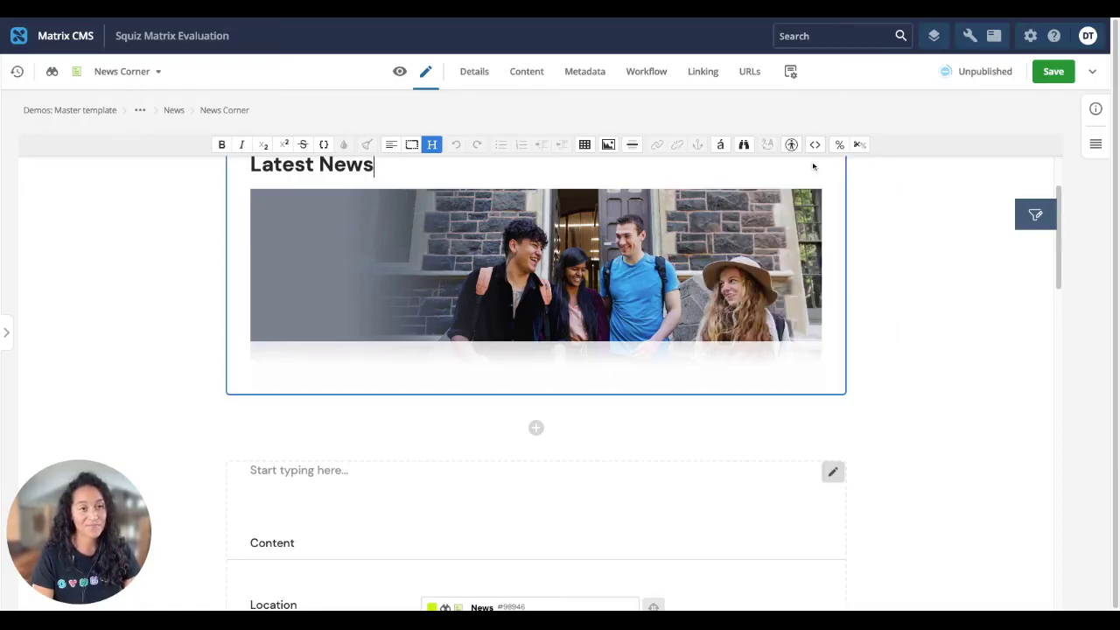
Review the page's metadata output and Mega Menu configuration values, and check which metadata schemas are applied to the page
left_click(588, 73)
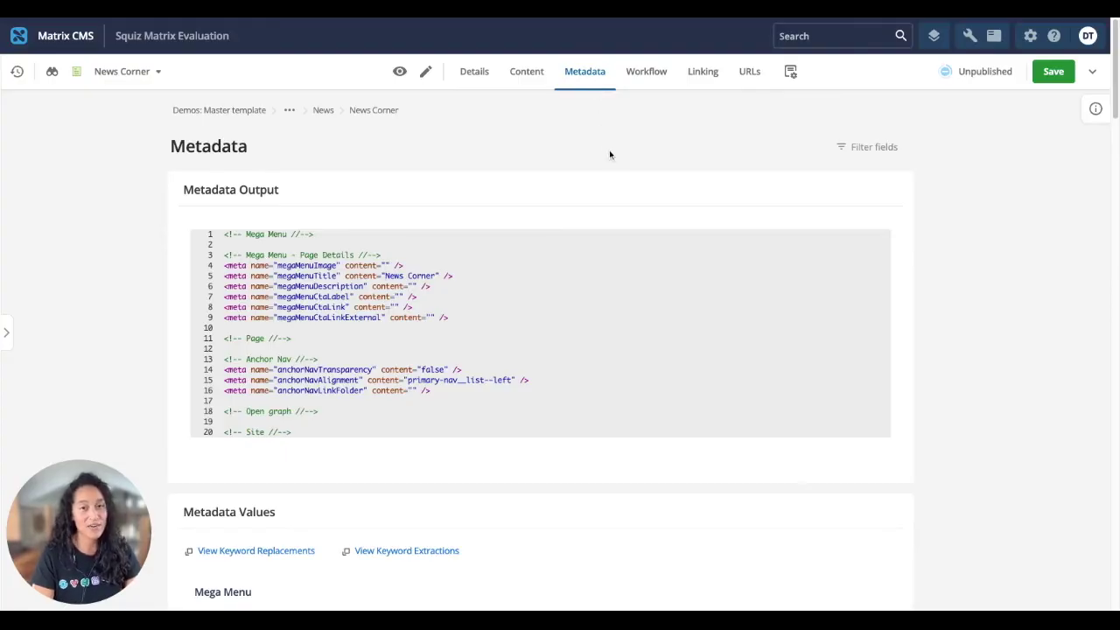
scroll(615, 175, "down", 1)
scroll(614, 178, "down", 1)
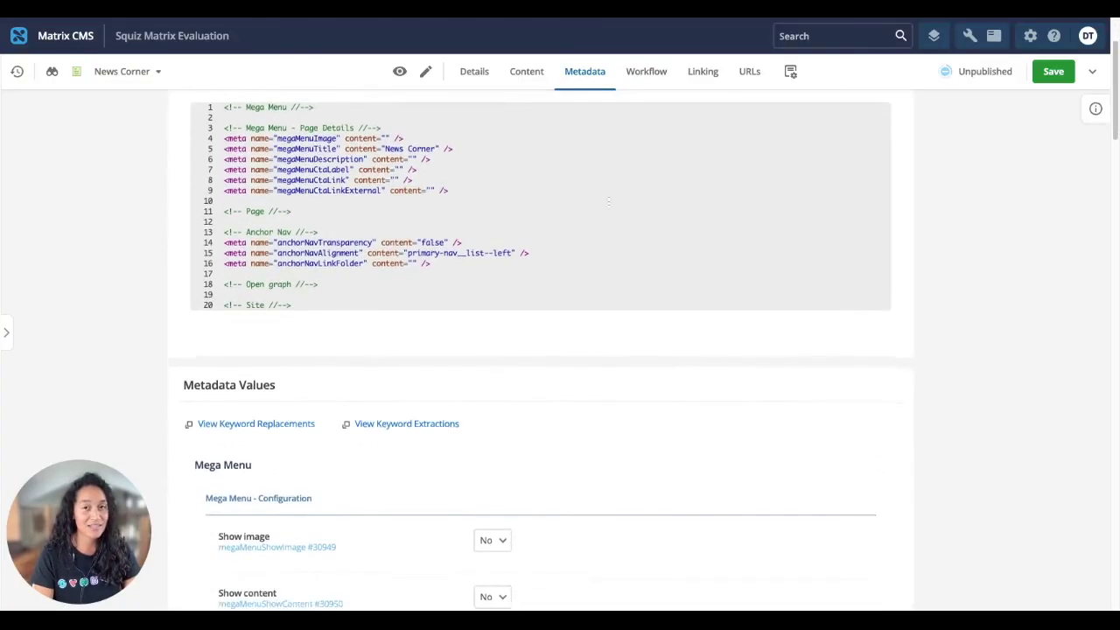
scroll(593, 249, "down", 3)
scroll(592, 250, "down", 3)
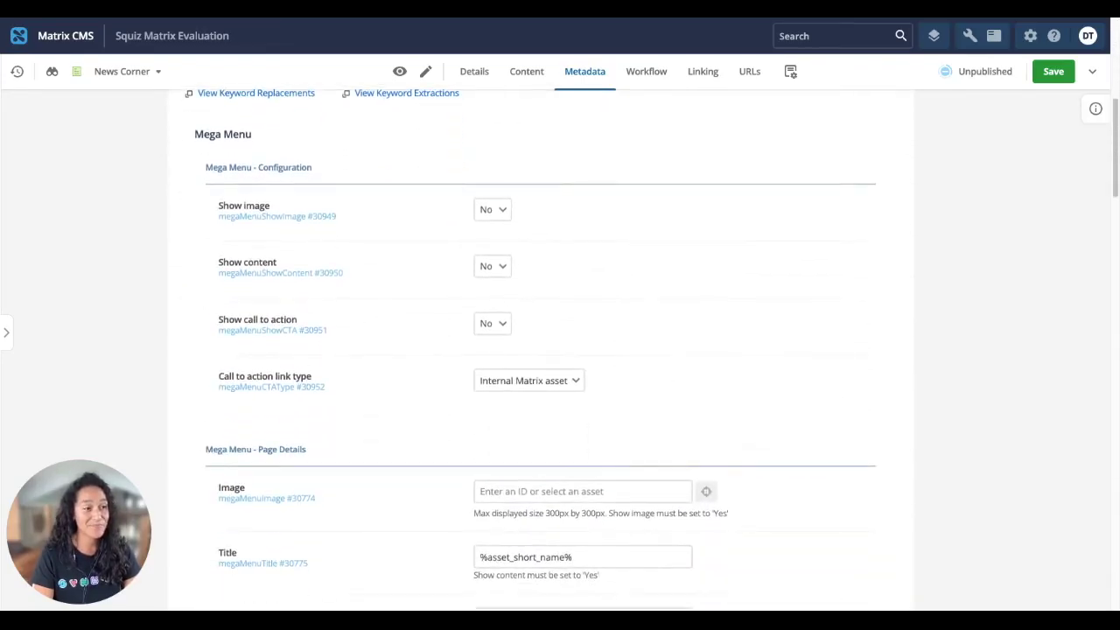
left_click(792, 75)
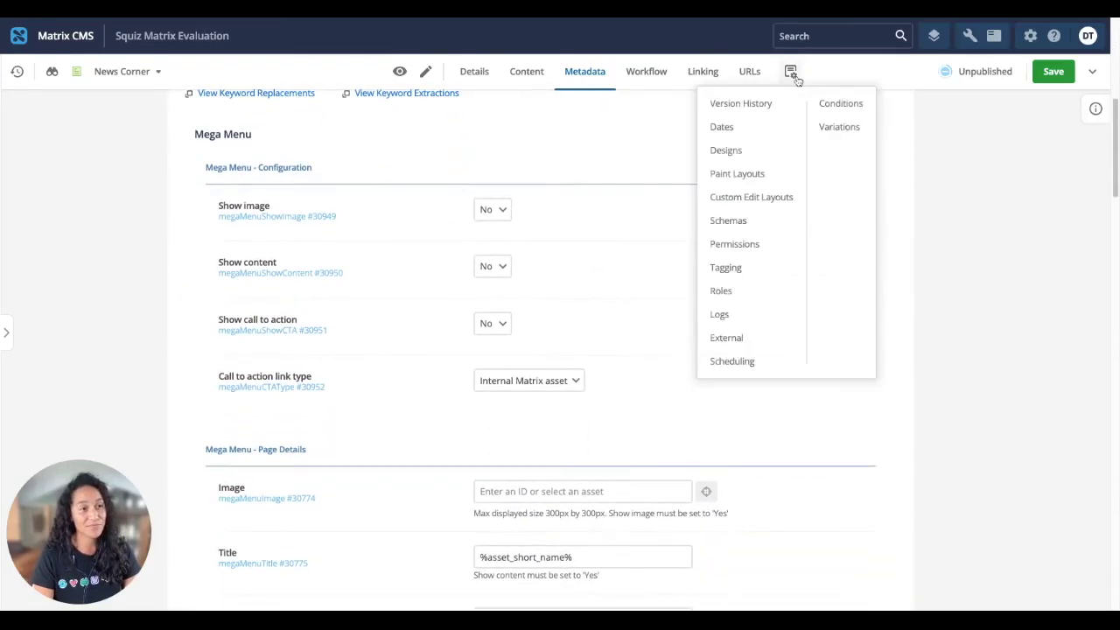
left_click(758, 226)
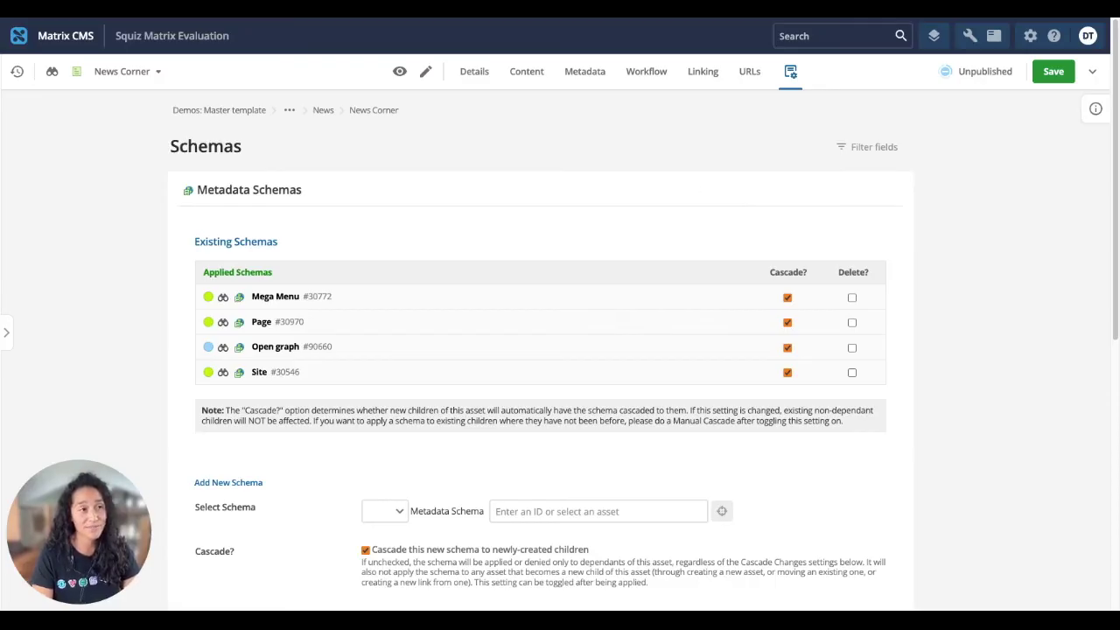
Go back to the page's metadata and examine the Mega Menu page details fields, such as image, title and description
left_click(584, 71)
scroll(541, 350, "down", 1)
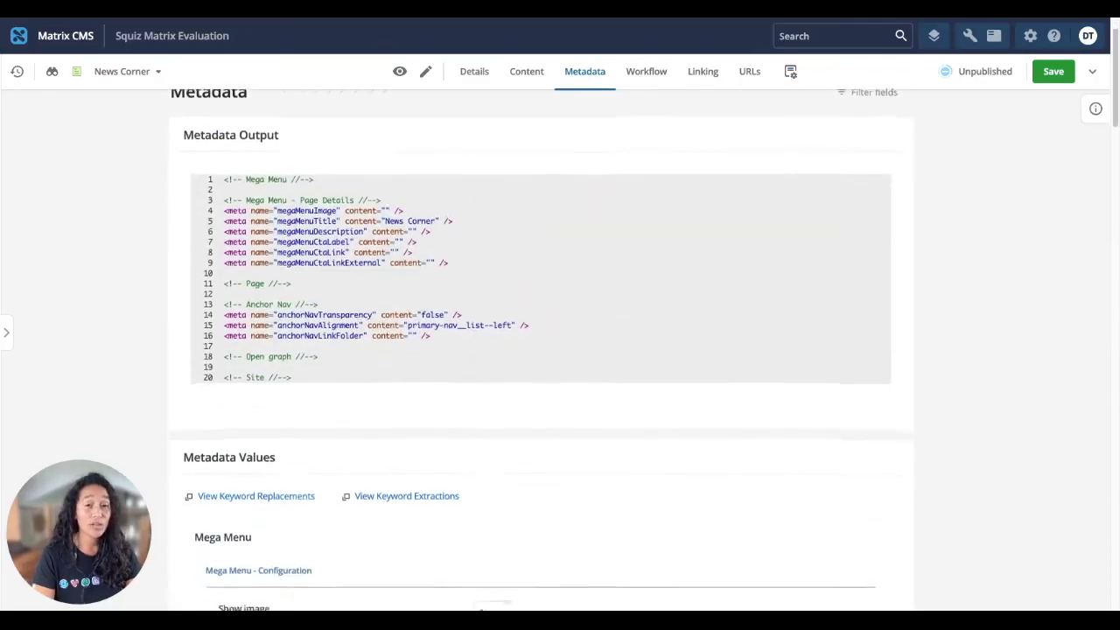
scroll(540, 350, "down", 5)
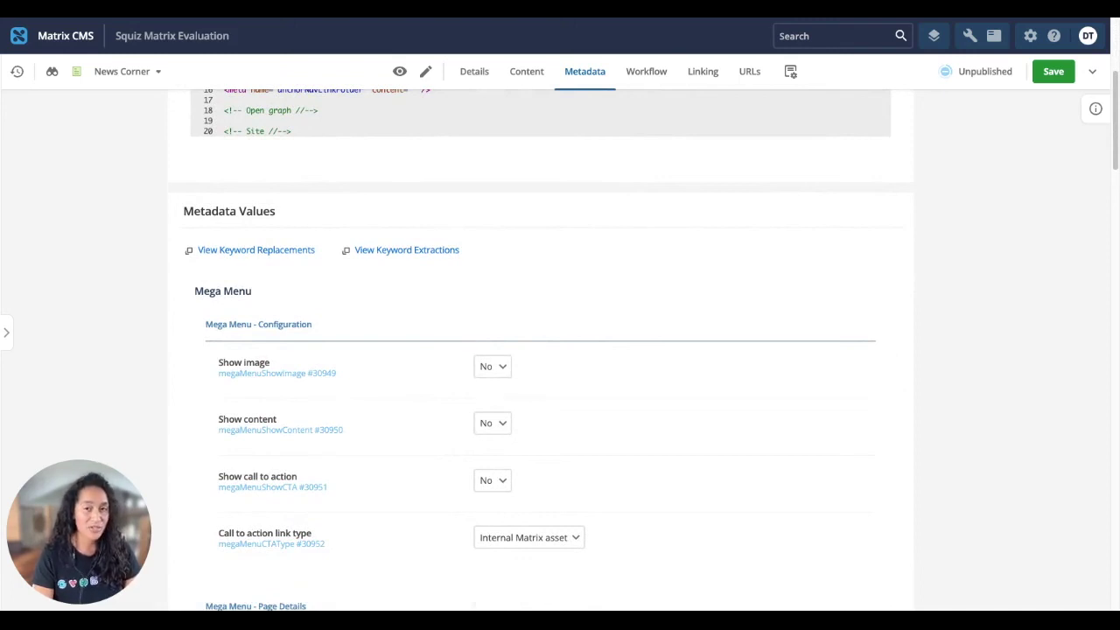
scroll(627, 350, "down", 5)
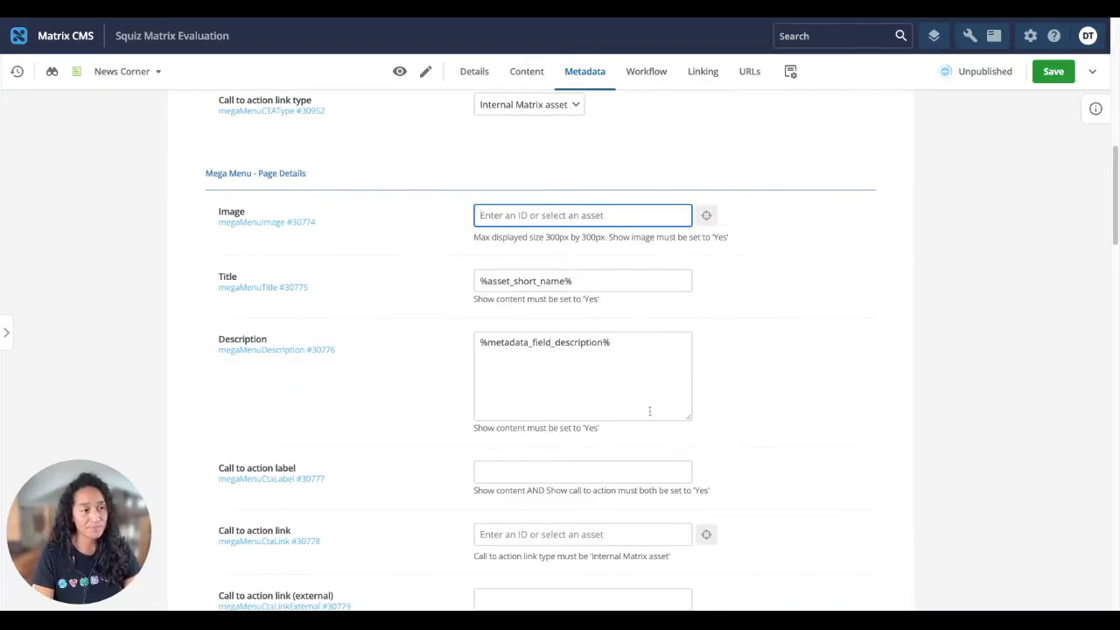
scroll(560, 350, "up", 10)
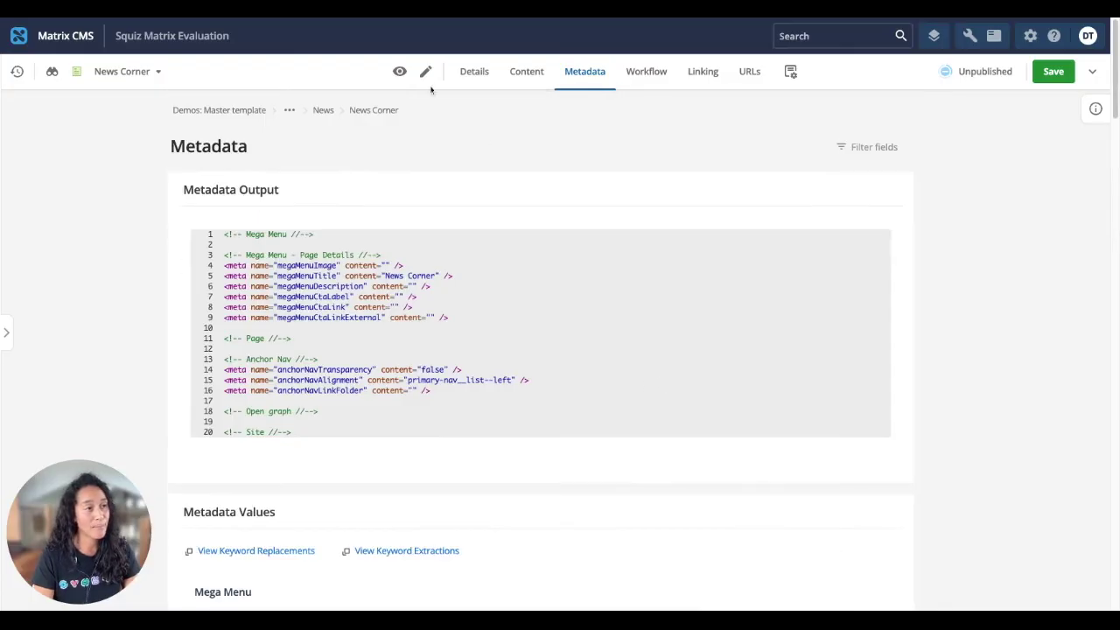
Preview the News Corner page at the Tablet size of 768 x 1024
left_click(402, 74)
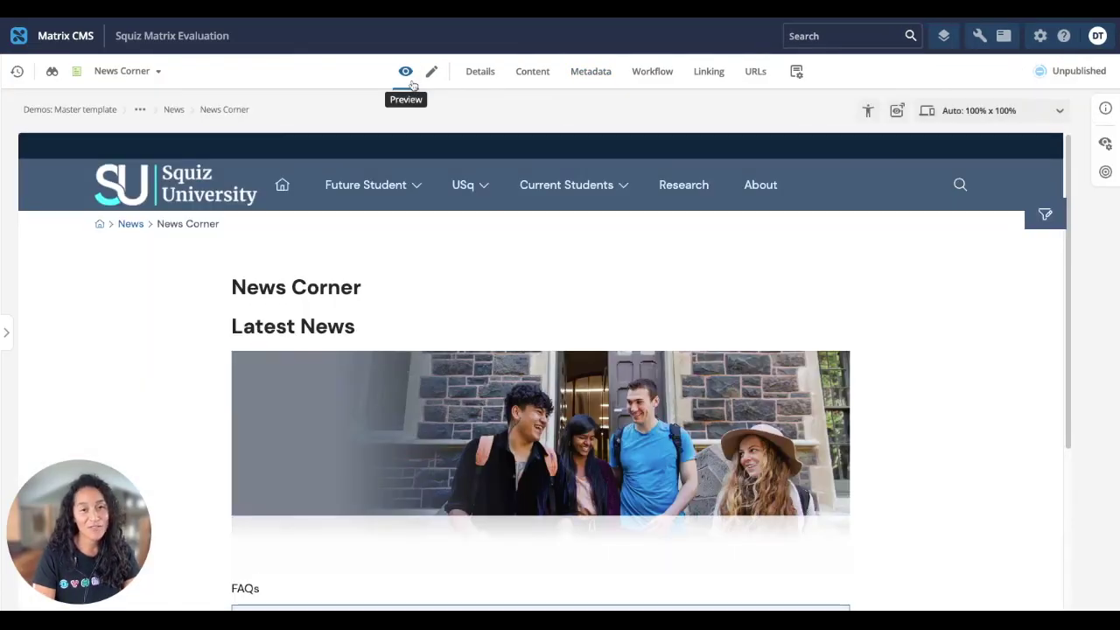
left_click(947, 111)
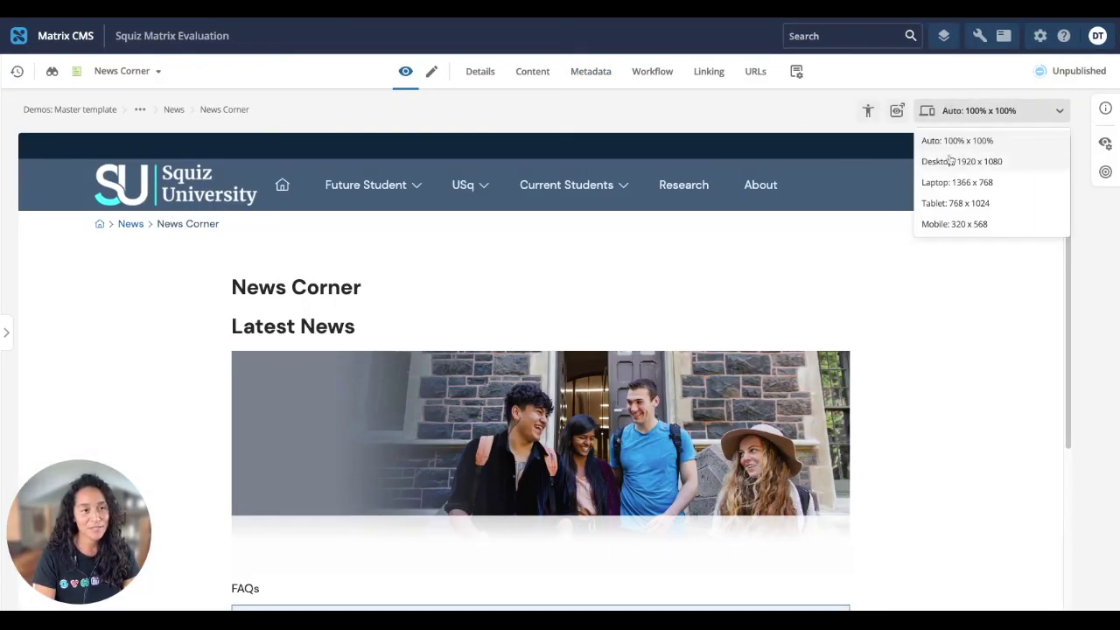
left_click(949, 203)
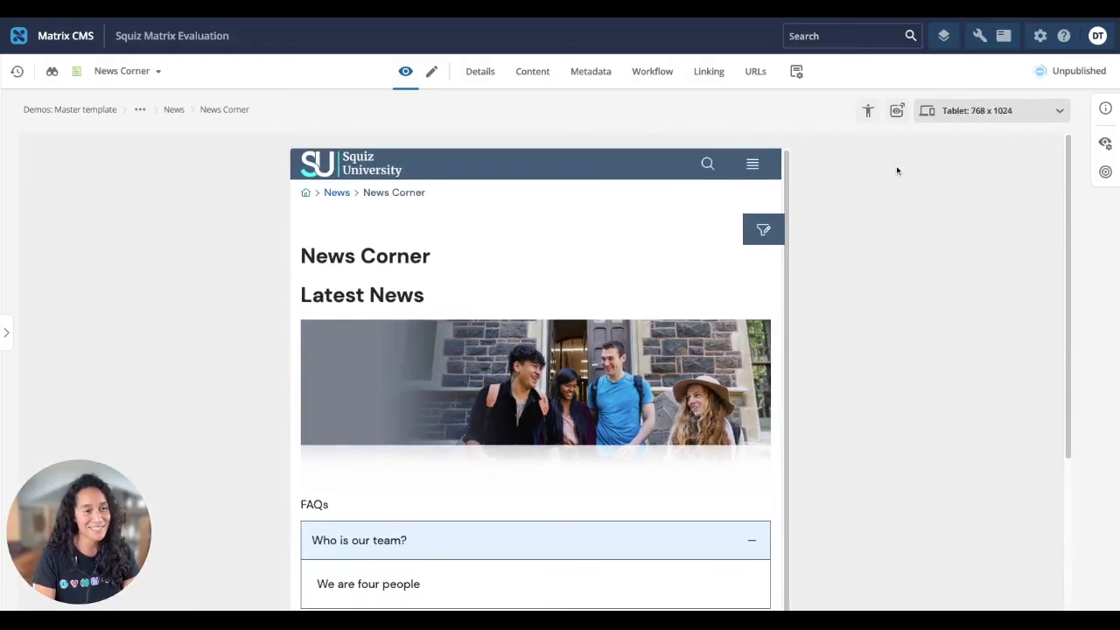